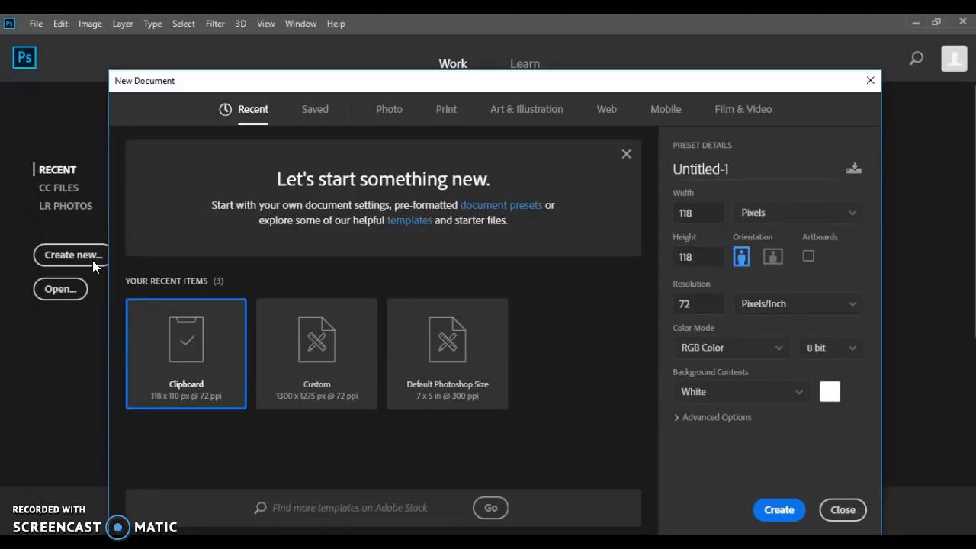
# Create a new document 3 inches wide and 1 inch high at 72 pixels/inch, based on the custom preset
pyautogui.click(330, 375)
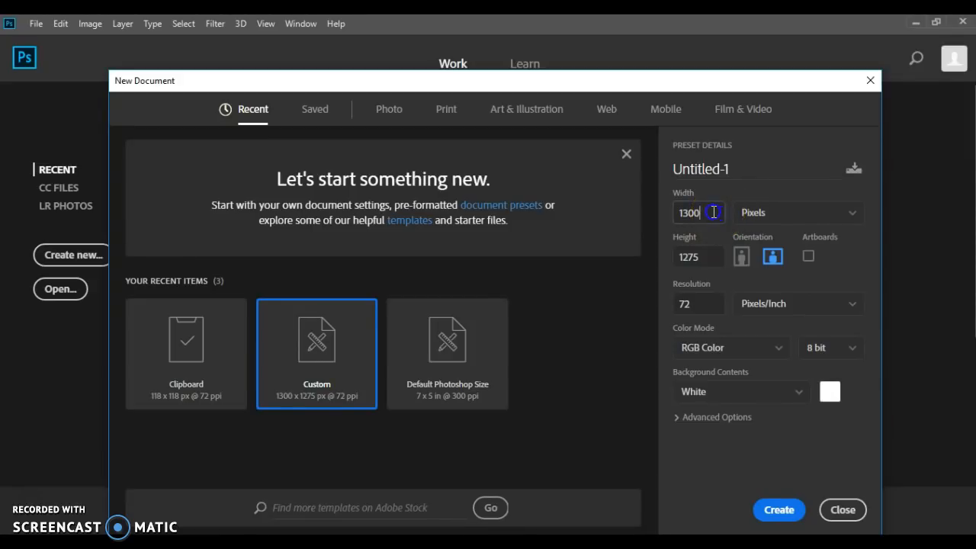
pyautogui.write('3')
pyautogui.click(853, 219)
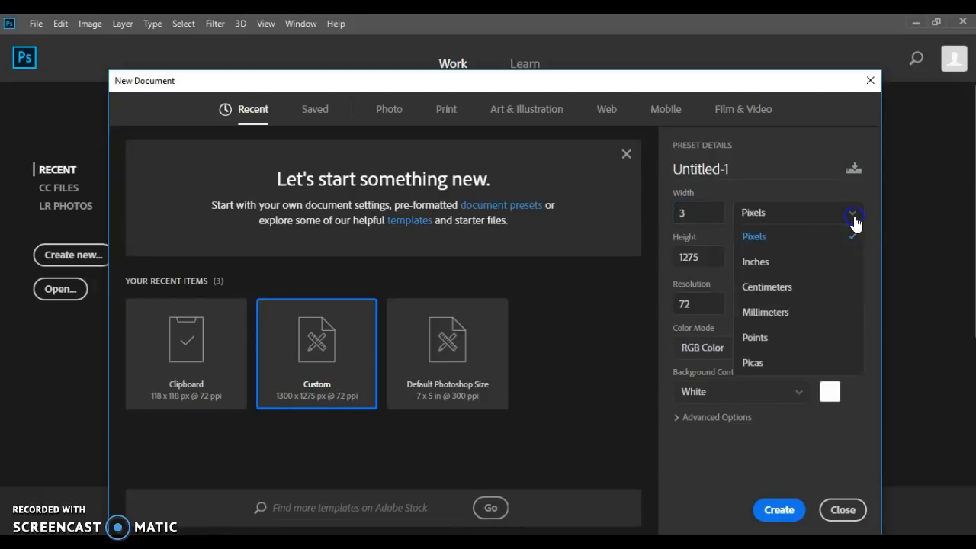
pyautogui.click(768, 261)
pyautogui.click(698, 212)
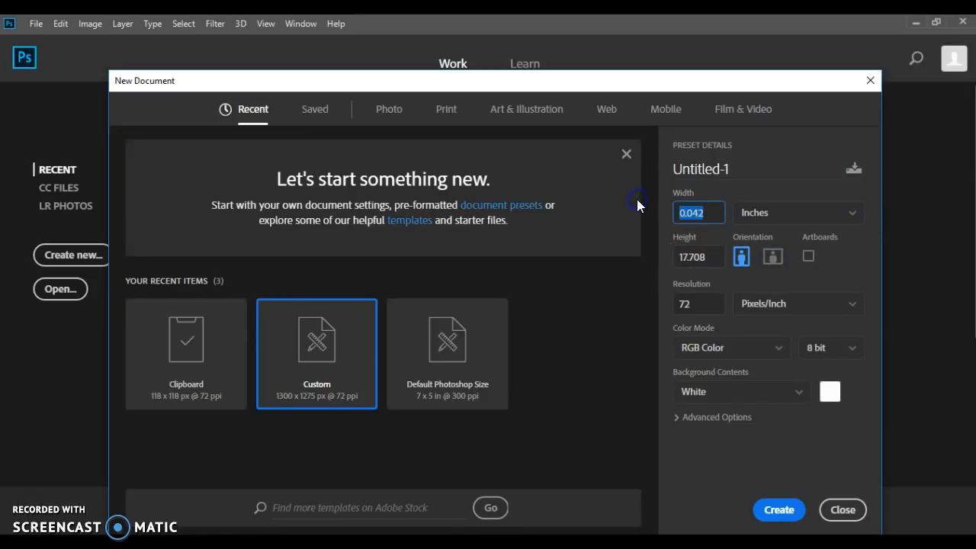
pyautogui.write('3')
pyautogui.click(717, 258)
pyautogui.write('1')
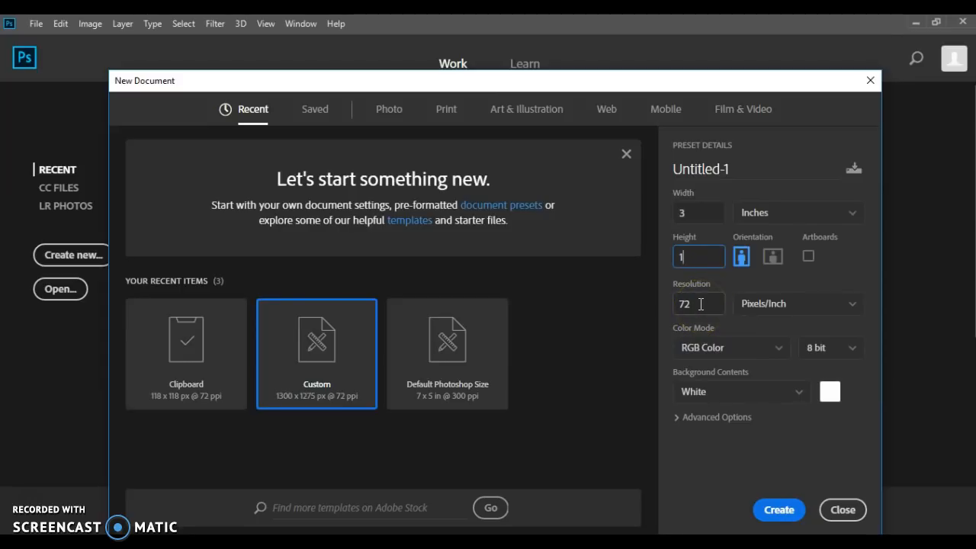
pyautogui.click(710, 301)
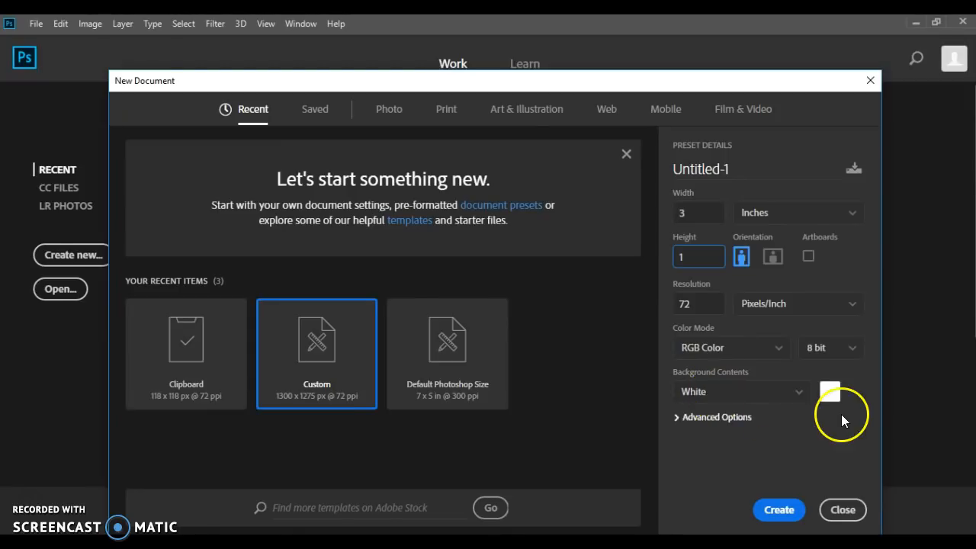
pyautogui.click(779, 510)
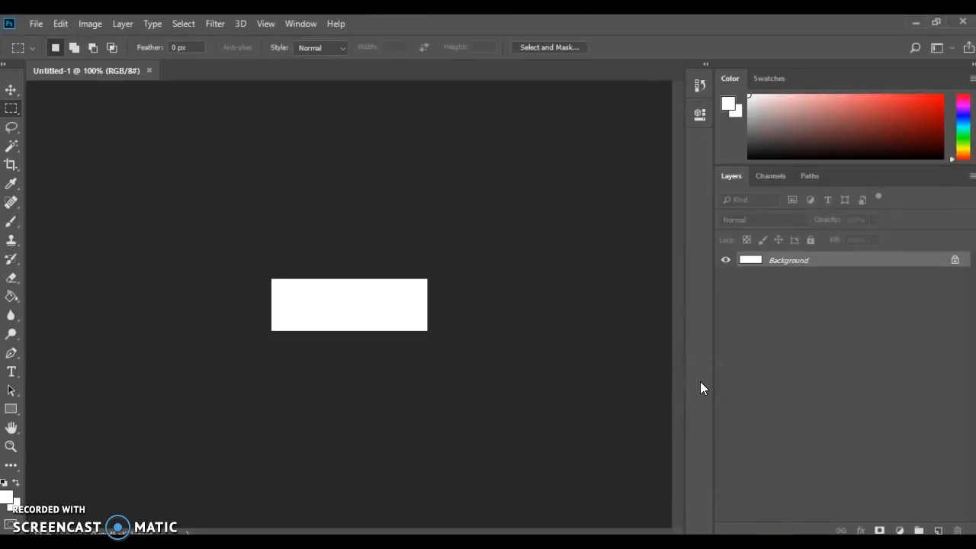
# Add a new layer above the background and make a square marquee selection over the left third of the canvas
pyautogui.hotkey('ctrl', '+')
pyautogui.hotkey('ctrl', '+')
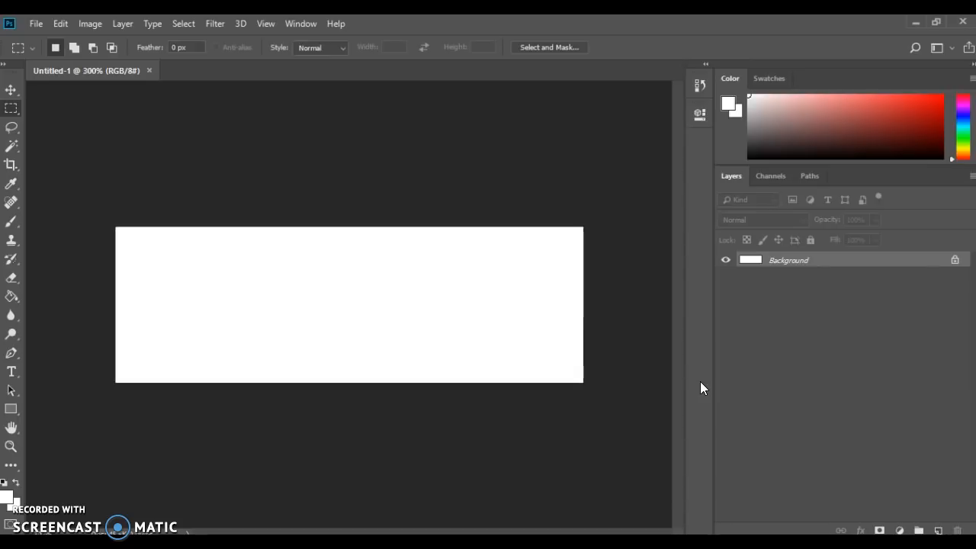
pyautogui.hotkey('ctrl', '-')
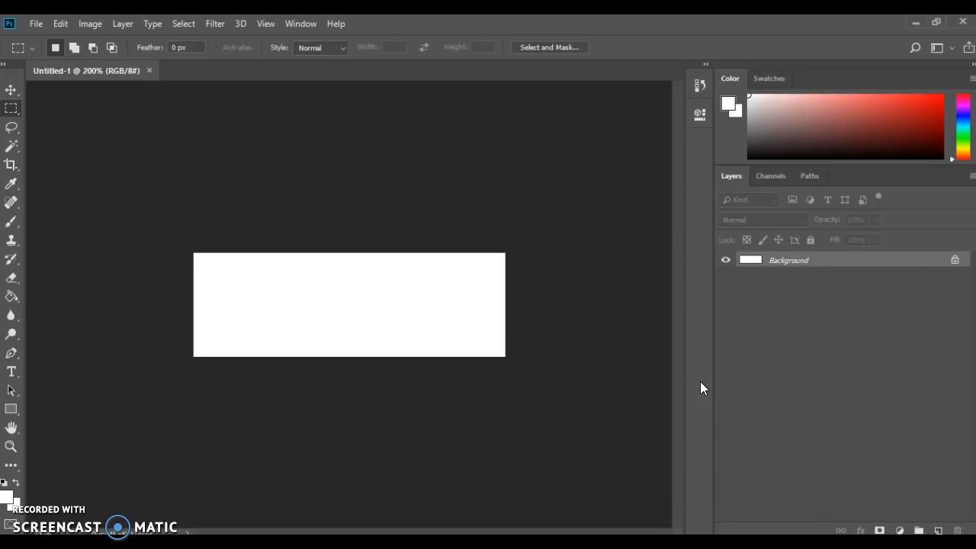
pyautogui.hotkey('ctrl', '+')
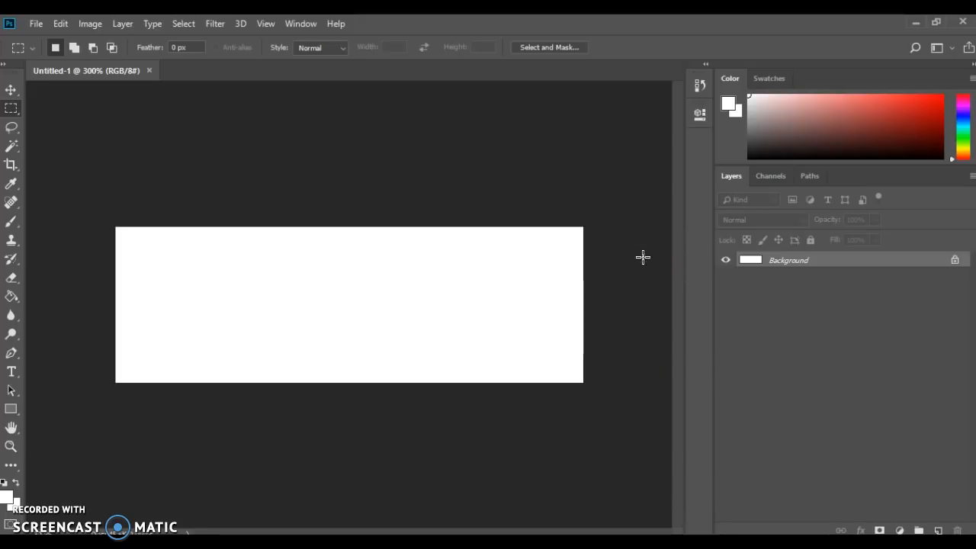
pyautogui.click(724, 263)
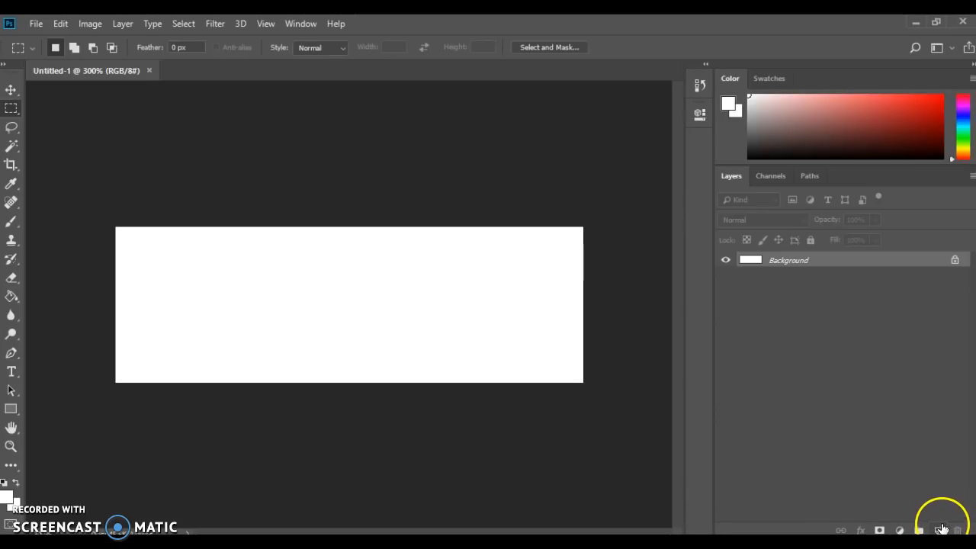
pyautogui.click(941, 529)
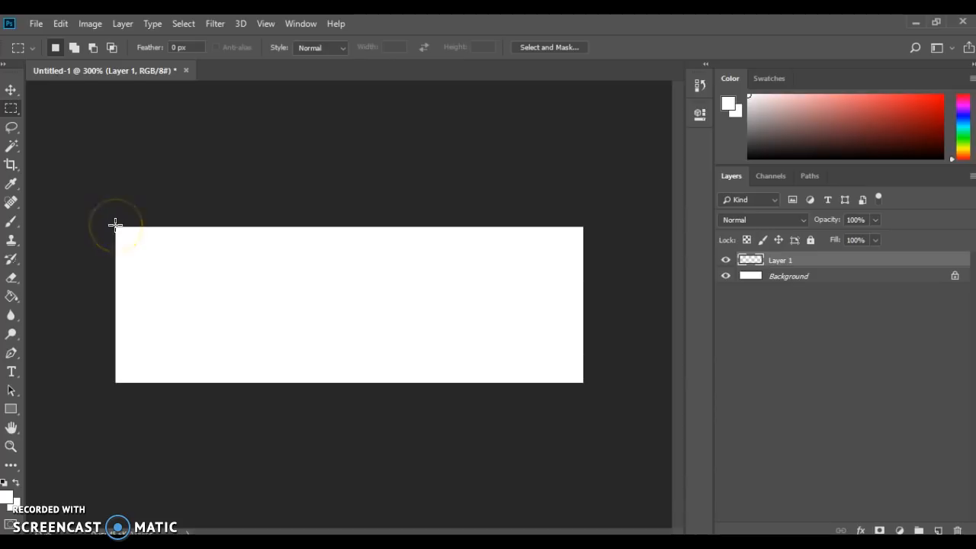
pyautogui.moveTo(115, 225); pyautogui.dragTo(271, 403)
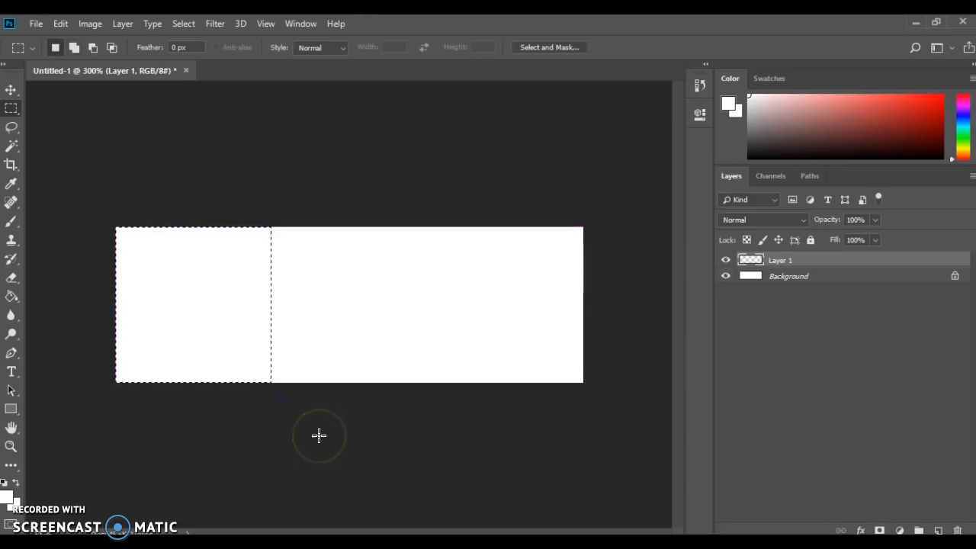
# Set the foreground colour to red (f90202) and fill the selected left square using the Paint Bucket tool
pyautogui.click(9, 500)
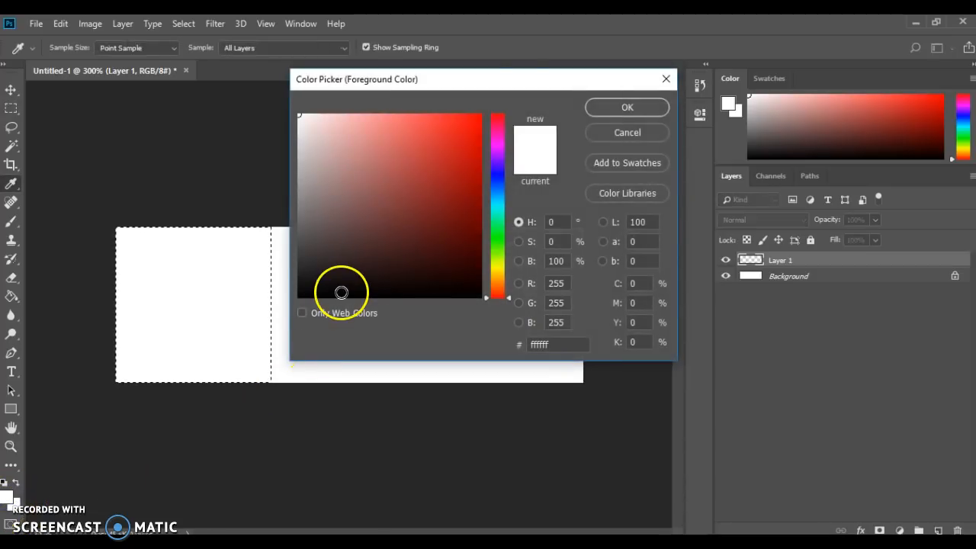
pyautogui.click(478, 119)
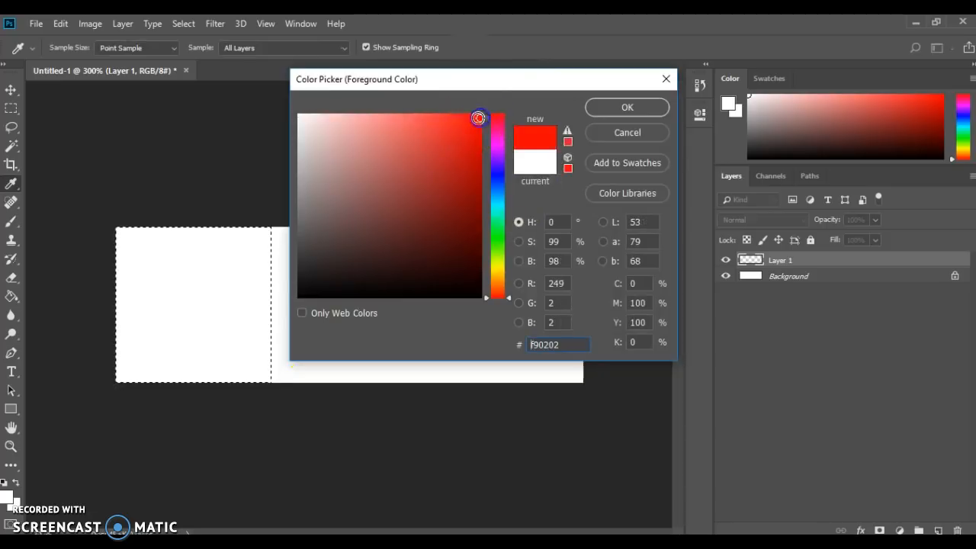
pyautogui.click(628, 108)
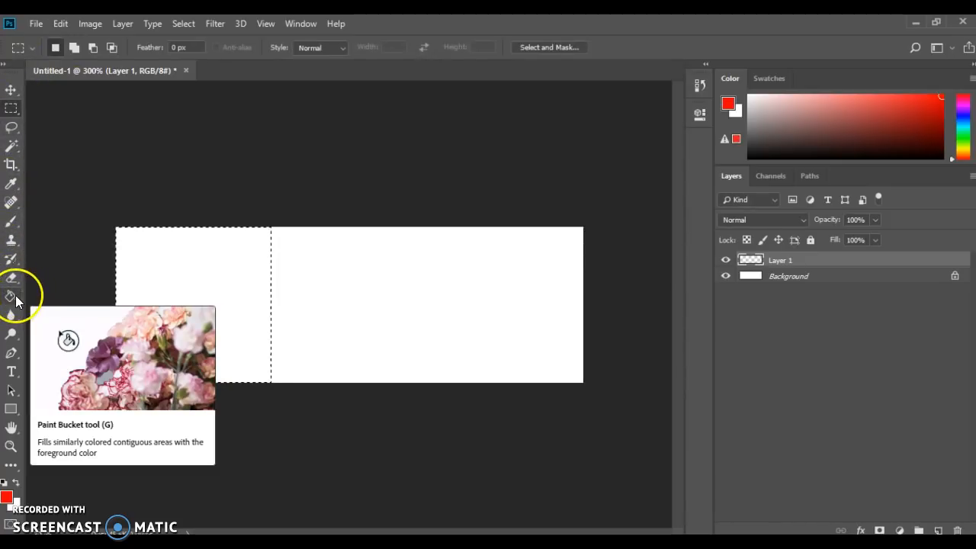
pyautogui.click(13, 297)
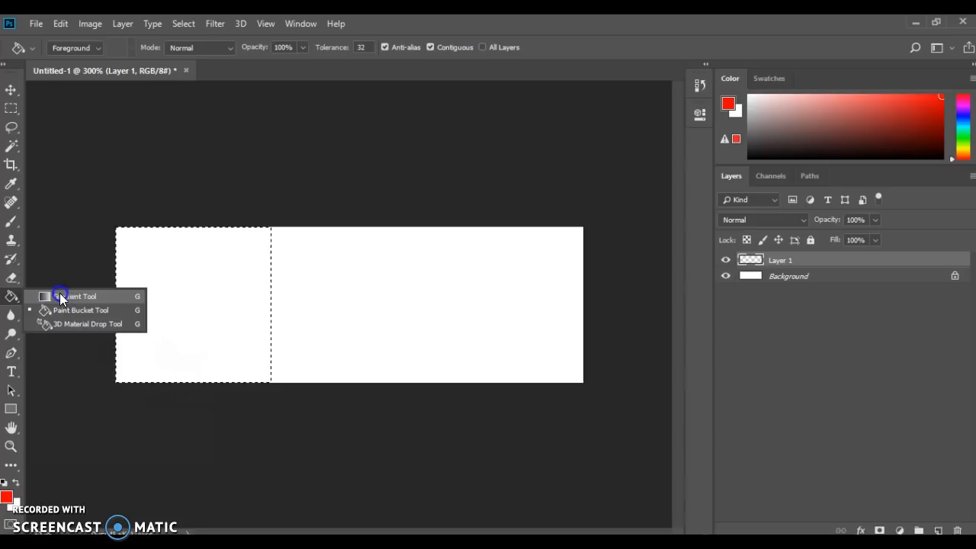
pyautogui.moveTo(11, 301)
pyautogui.mouseDown()
pyautogui.moveTo(51, 301)
pyautogui.moveTo(60, 312)
pyautogui.mouseUp()
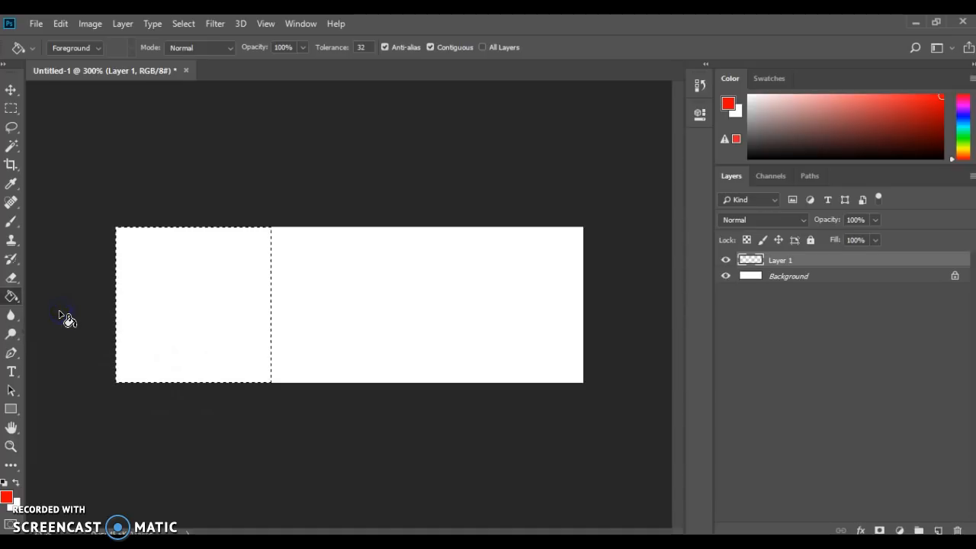
pyautogui.click(183, 312)
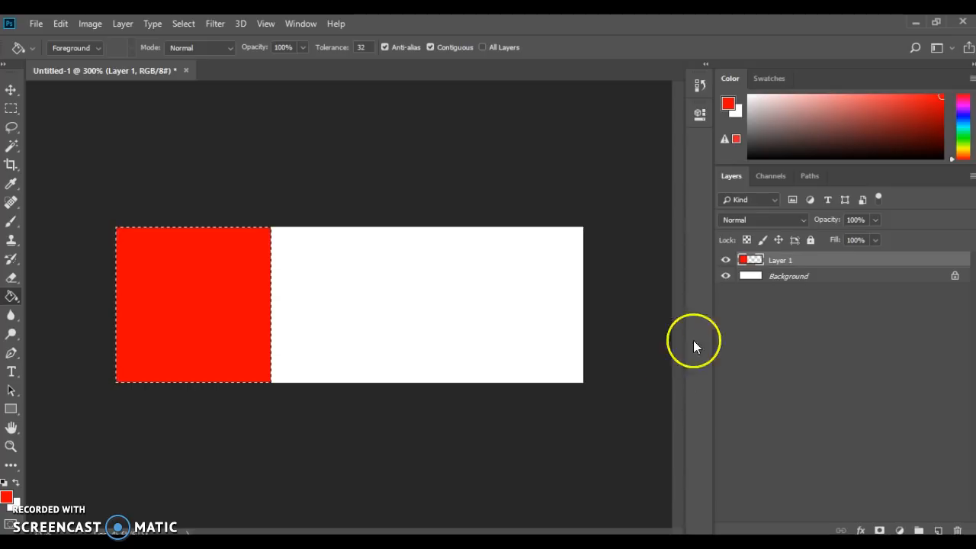
# Add another layer and make a square marquee selection over the middle third of the canvas, beside the red square
pyautogui.click(937, 529)
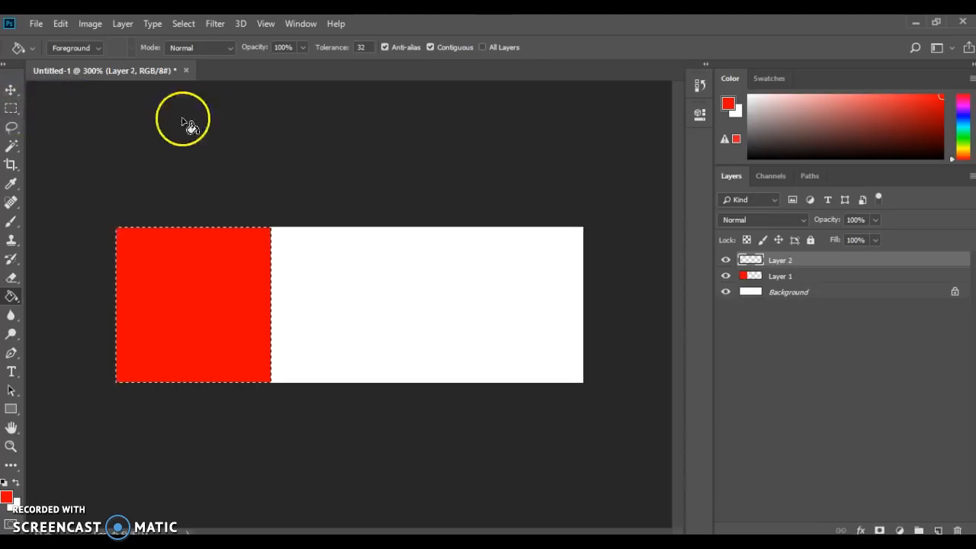
pyautogui.press('m')
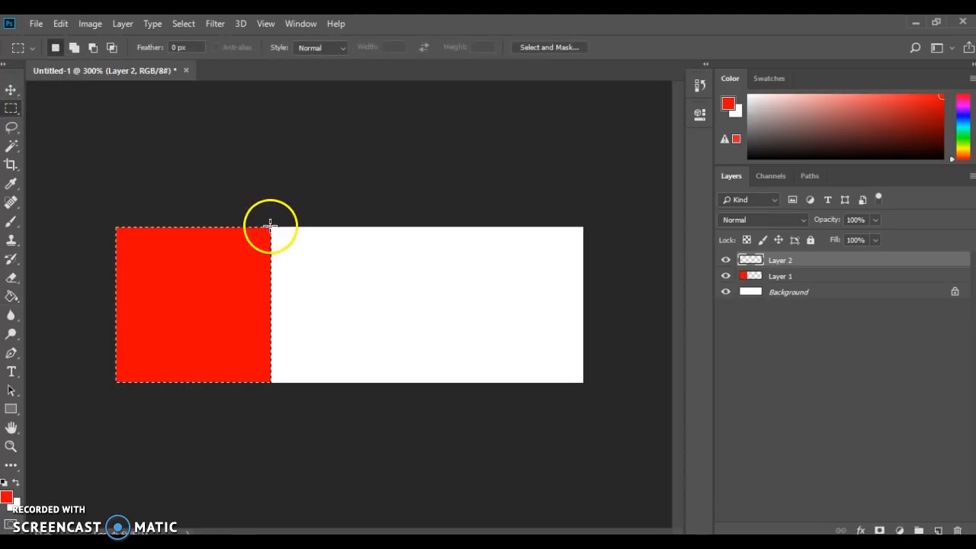
pyautogui.moveTo(270, 226)
pyautogui.mouseDown()
pyautogui.moveTo(334, 331)
pyautogui.moveTo(399, 388)
pyautogui.moveTo(436, 401)
pyautogui.moveTo(423, 399)
pyautogui.moveTo(403, 355)
pyautogui.moveTo(276, 236)
pyautogui.mouseUp()
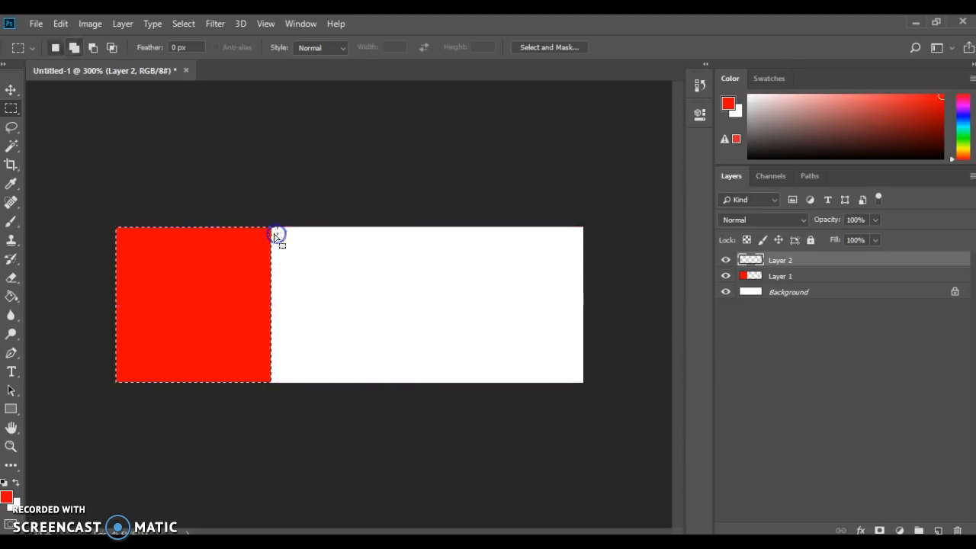
pyautogui.press('shift')
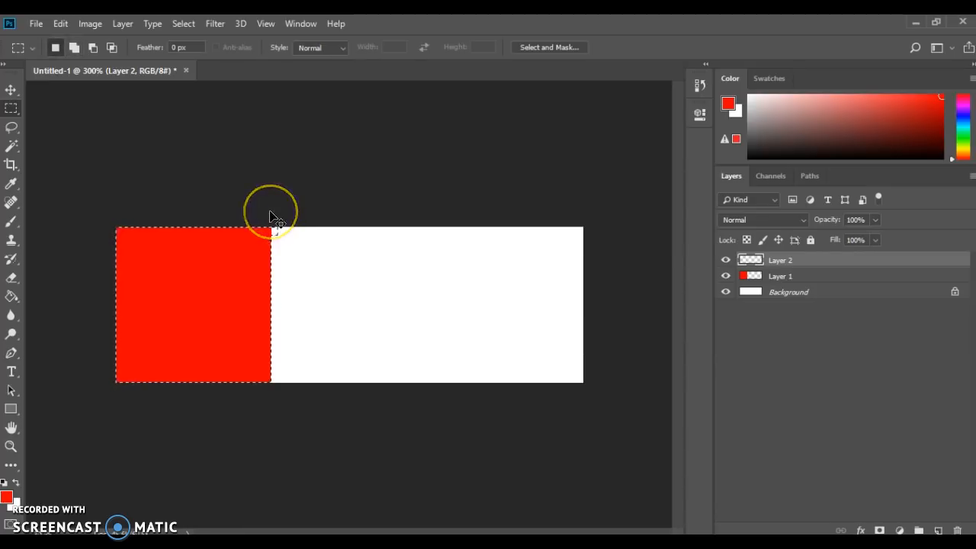
pyautogui.click(279, 248)
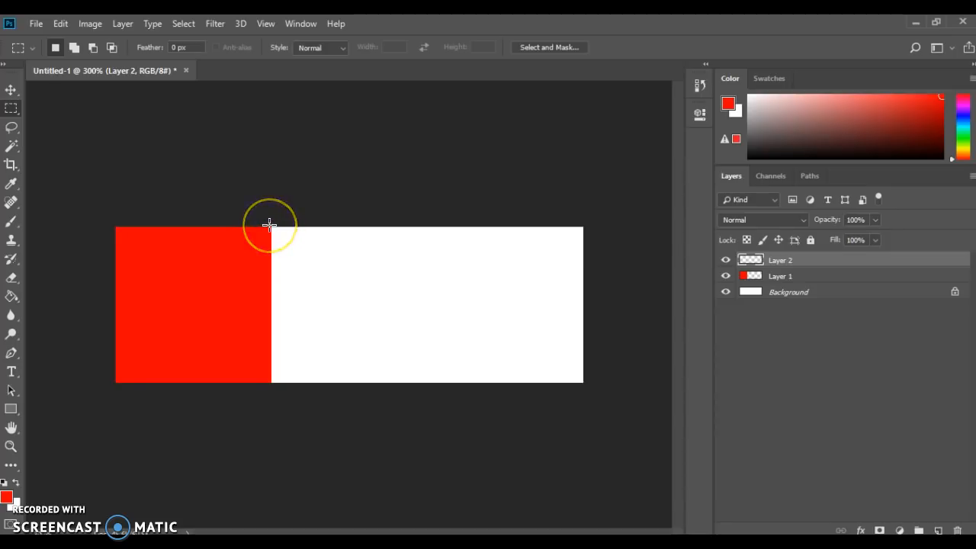
pyautogui.moveTo(270, 226); pyautogui.dragTo(436, 383)
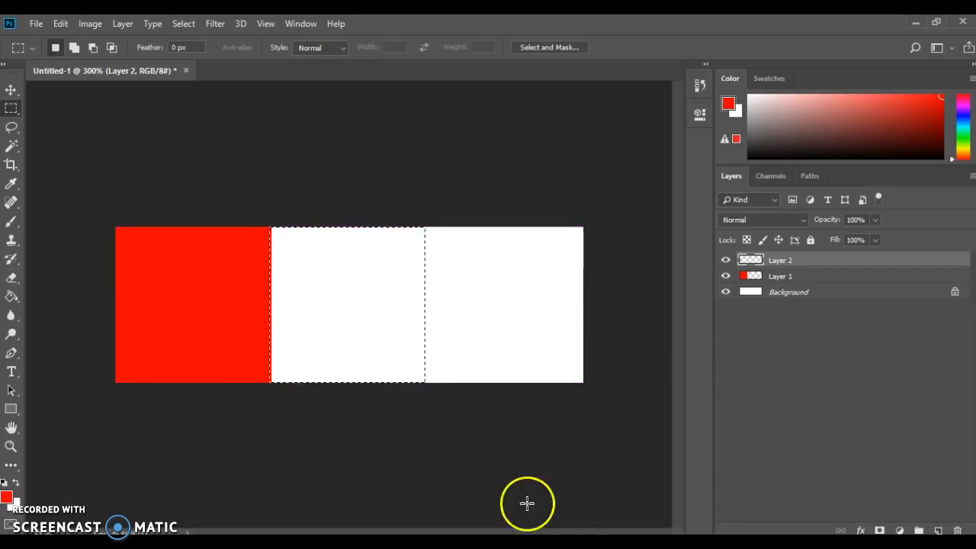
# Set the foreground colour to blue (2b02f9) and fill the selected middle square using the Paint Bucket tool
pyautogui.click(6, 498)
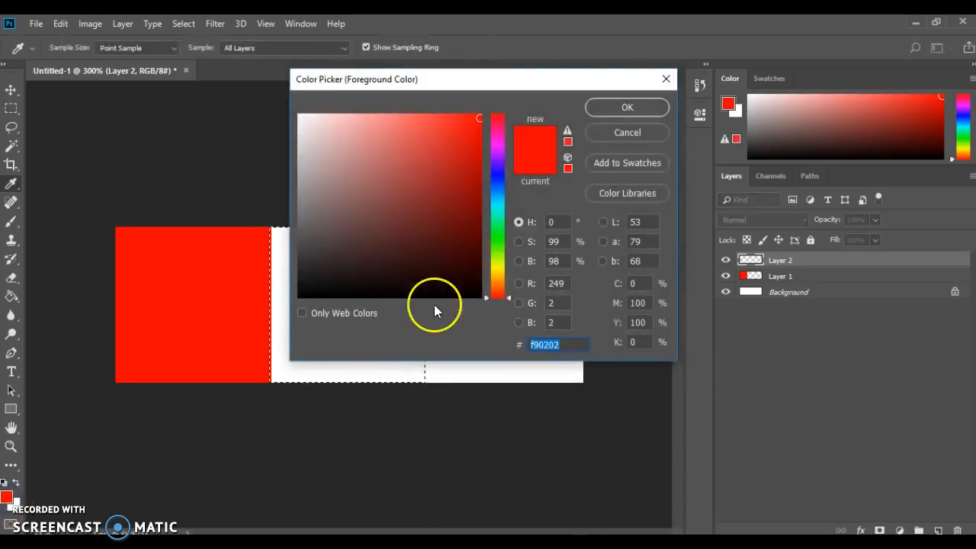
pyautogui.click(504, 169)
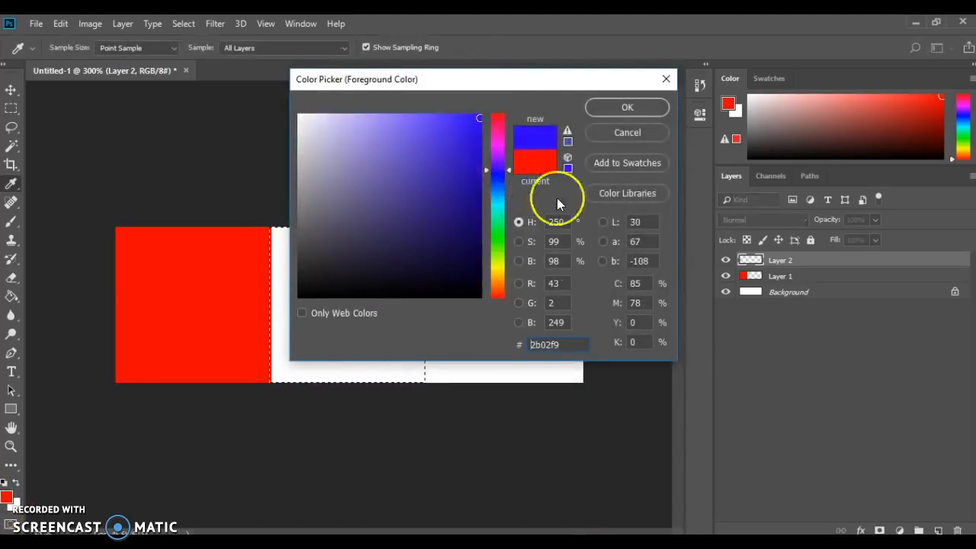
pyautogui.click(619, 120)
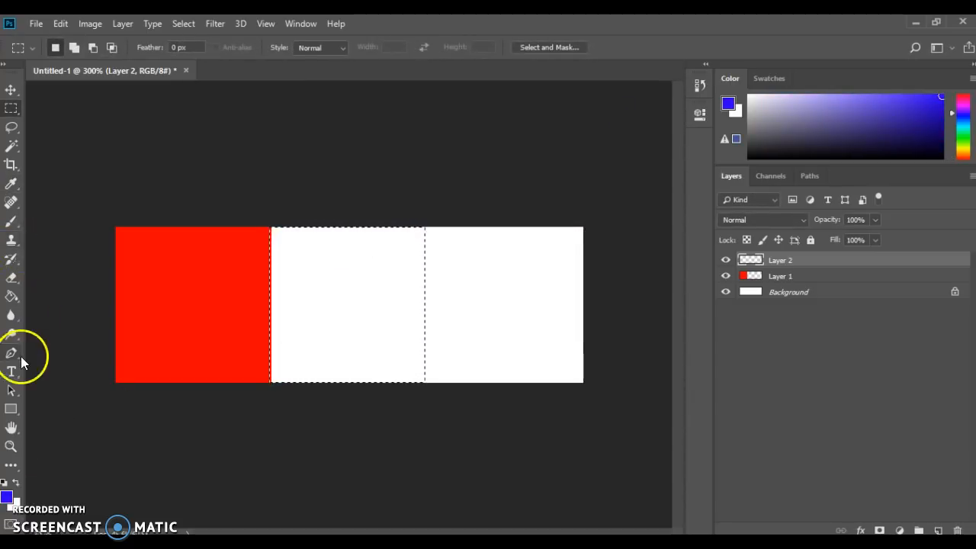
pyautogui.click(12, 297)
pyautogui.click(335, 343)
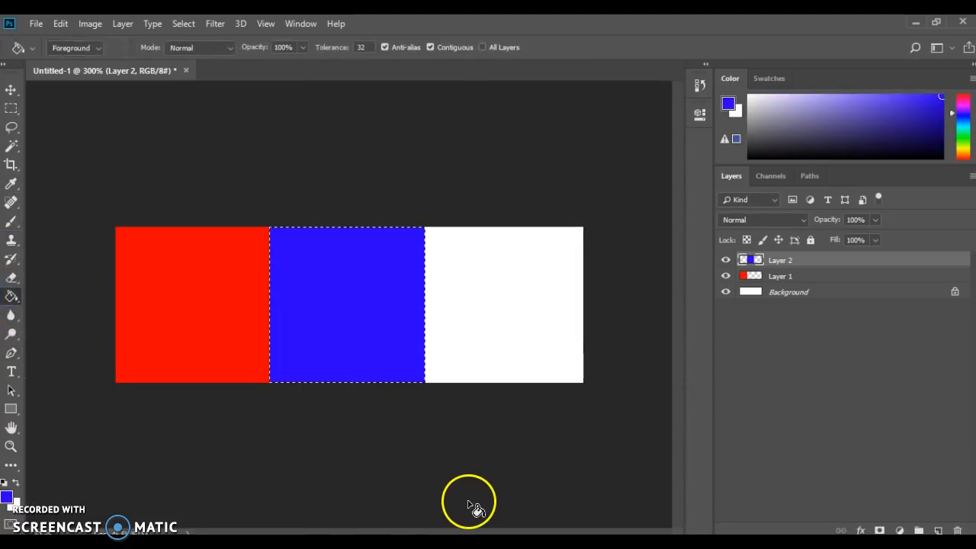
# Deselect the blue square and nudge it with the Move tool until it sits flush against the red square's edge
pyautogui.click(11, 89)
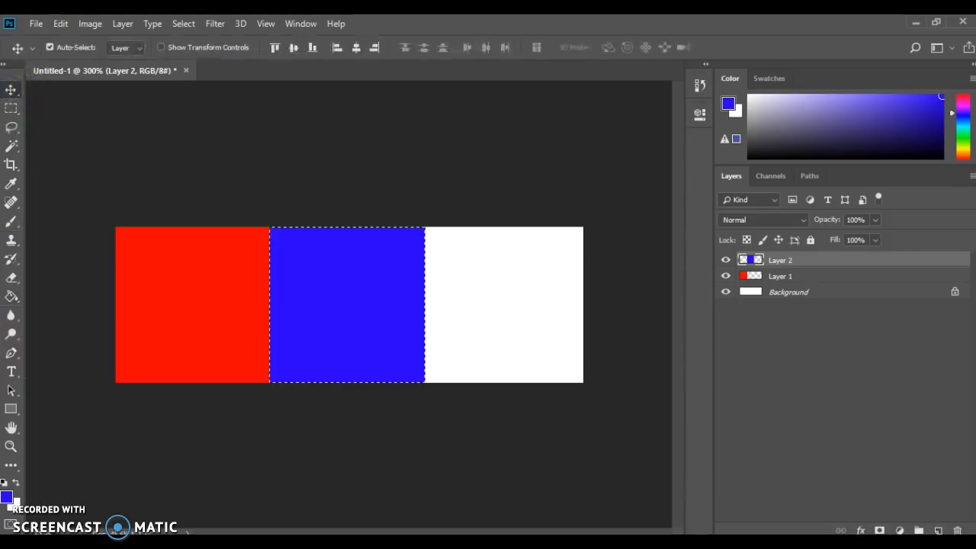
pyautogui.hotkey('ctrl', 'd')
pyautogui.click(50, 47)
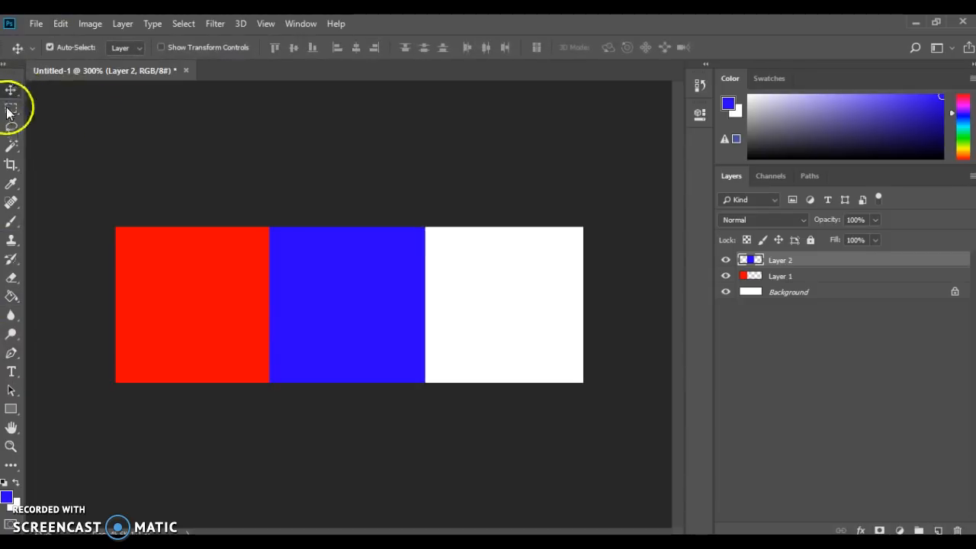
pyautogui.moveTo(356, 294)
pyautogui.mouseDown()
pyautogui.moveTo(478, 305)
pyautogui.moveTo(295, 268)
pyautogui.moveTo(431, 299)
pyautogui.moveTo(365, 295)
pyautogui.moveTo(355, 293)
pyautogui.moveTo(443, 298)
pyautogui.moveTo(359, 295)
pyautogui.mouseUp()
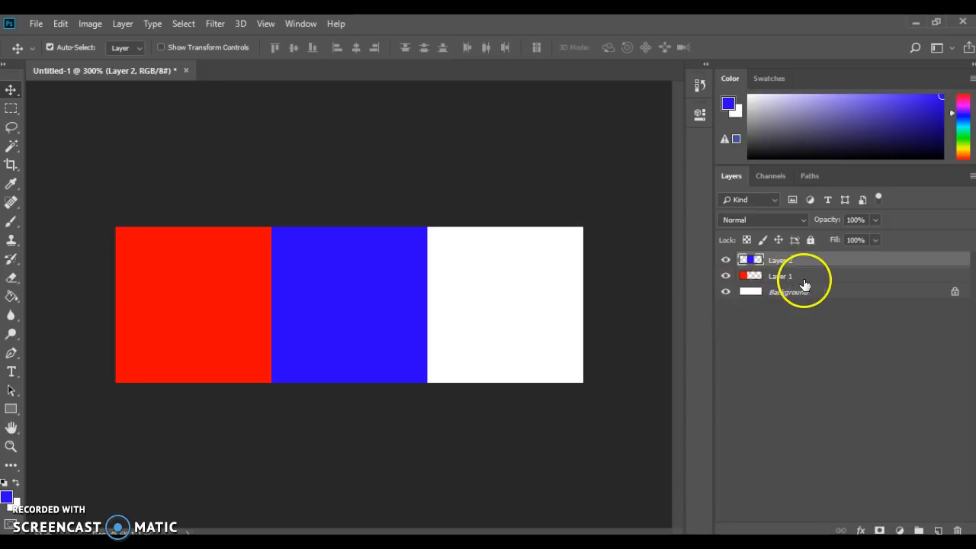
# Move the red square on Layer 1 and the blue square on Layer 2 around, returning each to its place
pyautogui.click(807, 281)
pyautogui.moveTo(207, 309)
pyautogui.mouseDown()
pyautogui.moveTo(349, 317)
pyautogui.moveTo(201, 305)
pyautogui.moveTo(212, 311)
pyautogui.mouseUp()
pyautogui.click(778, 260)
pyautogui.moveTo(360, 293)
pyautogui.mouseDown()
pyautogui.moveTo(463, 305)
pyautogui.moveTo(347, 299)
pyautogui.moveTo(363, 294)
pyautogui.mouseUp()
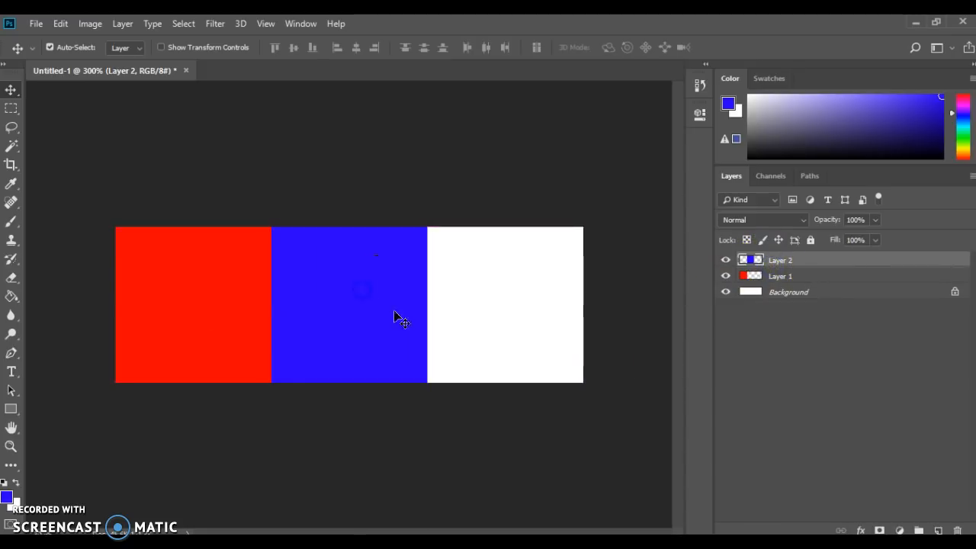
# Place Layer 1 above Layer 2 in the stacking order, testing the red square's overlap with the blue one before and after
pyautogui.click(810, 281)
pyautogui.moveTo(272, 283); pyautogui.dragTo(230, 298)
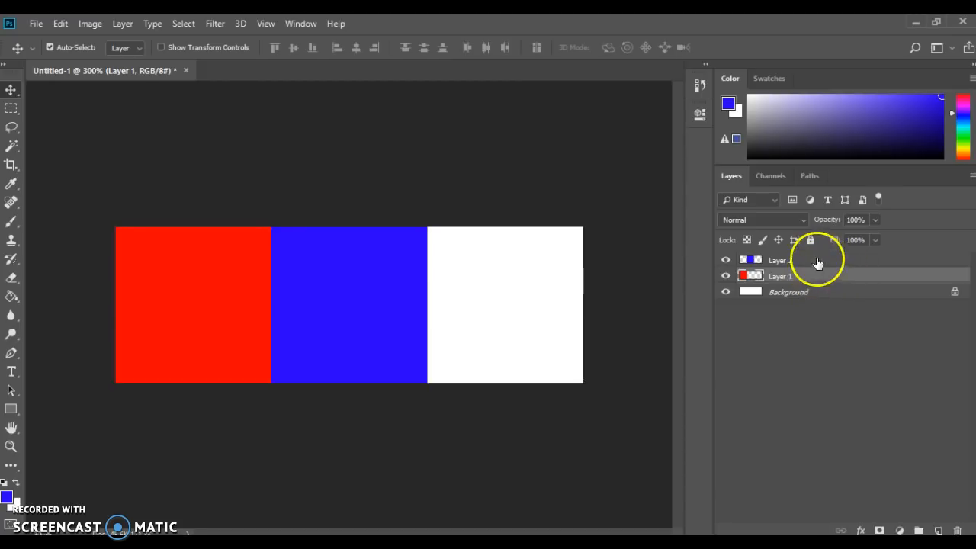
pyautogui.moveTo(810, 278); pyautogui.dragTo(808, 256)
pyautogui.moveTo(282, 271); pyautogui.dragTo(244, 288)
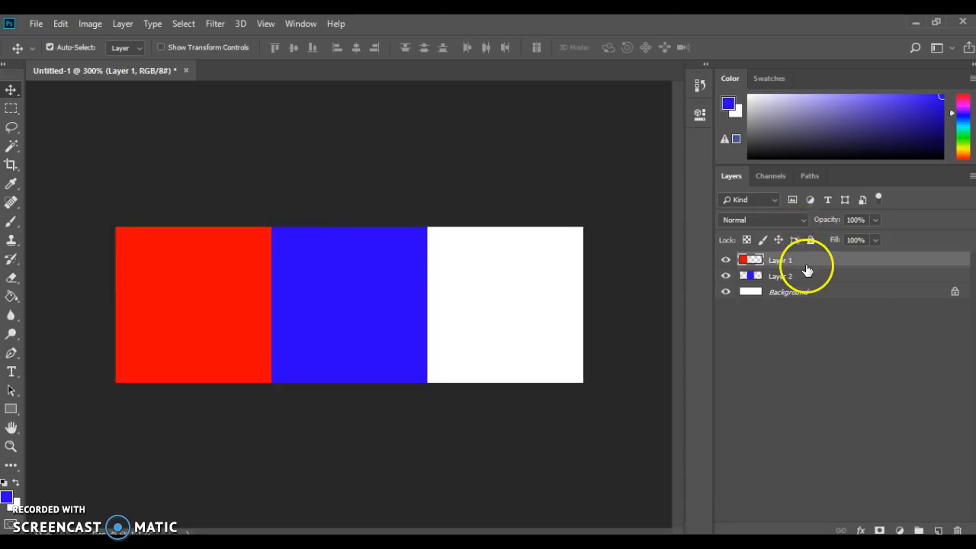
# Add a new layer and marquee-select a 1 × 1 inch square over the white area beside the blue square
pyautogui.click(939, 530)
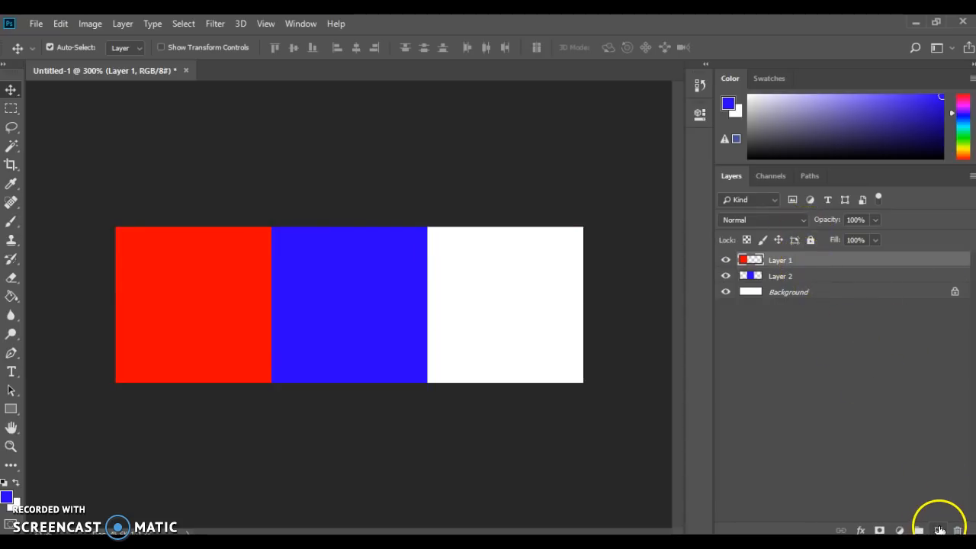
pyautogui.click(940, 530)
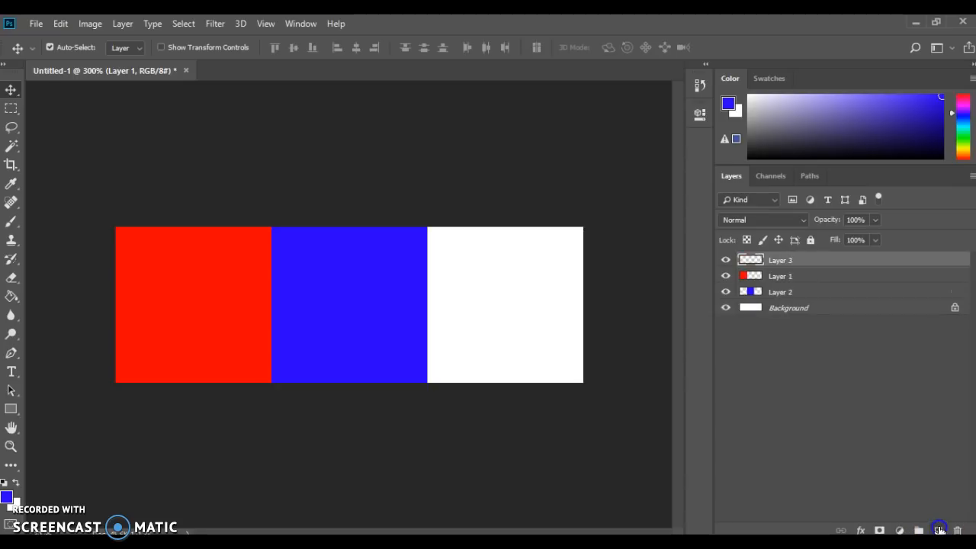
pyautogui.click(7, 113)
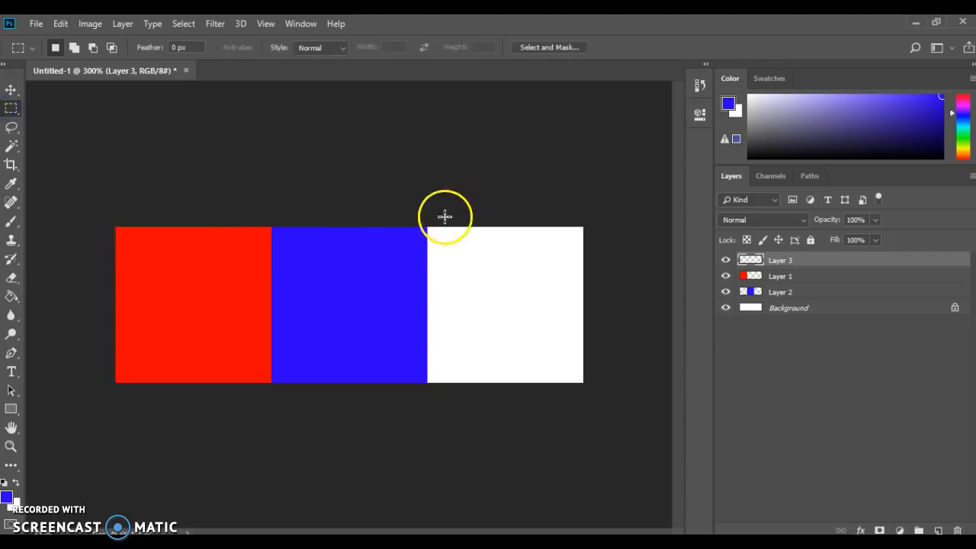
pyautogui.moveTo(427, 224); pyautogui.dragTo(593, 400)
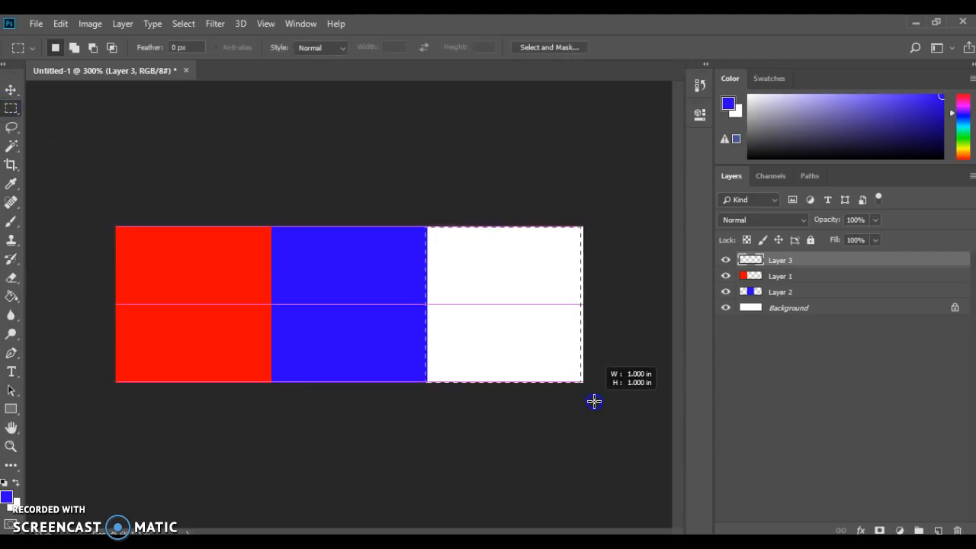
pyautogui.moveTo(595, 403); pyautogui.dragTo(595, 403)
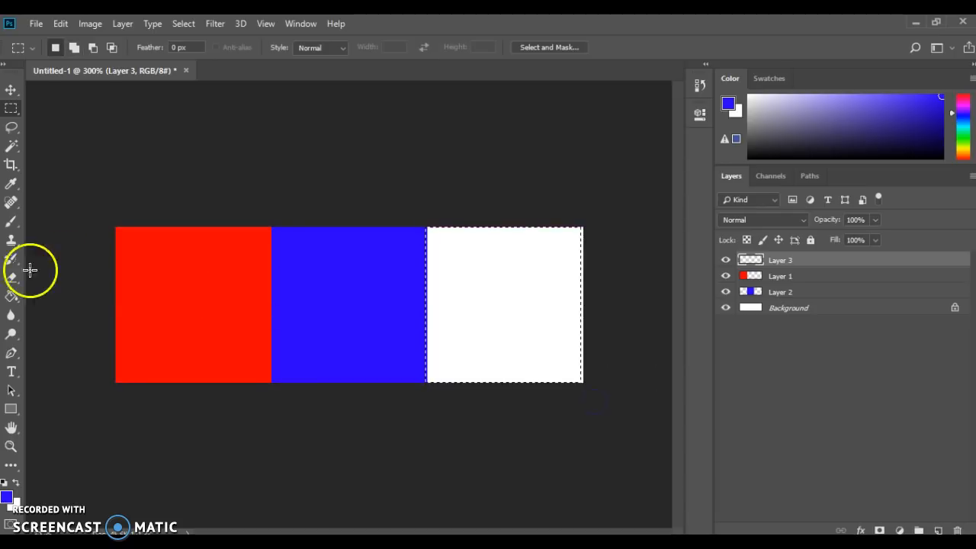
# Set the foreground colour to dark grey (38383b) and fill the selected square on Layer 3 with the Paint Bucket tool
pyautogui.click(6, 497)
pyautogui.click(308, 255)
pyautogui.click(627, 107)
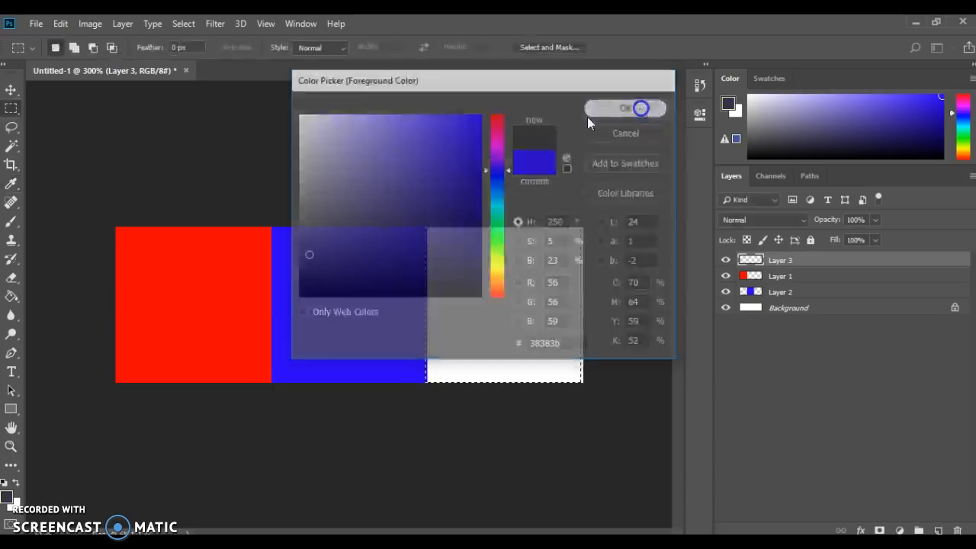
pyautogui.click(11, 297)
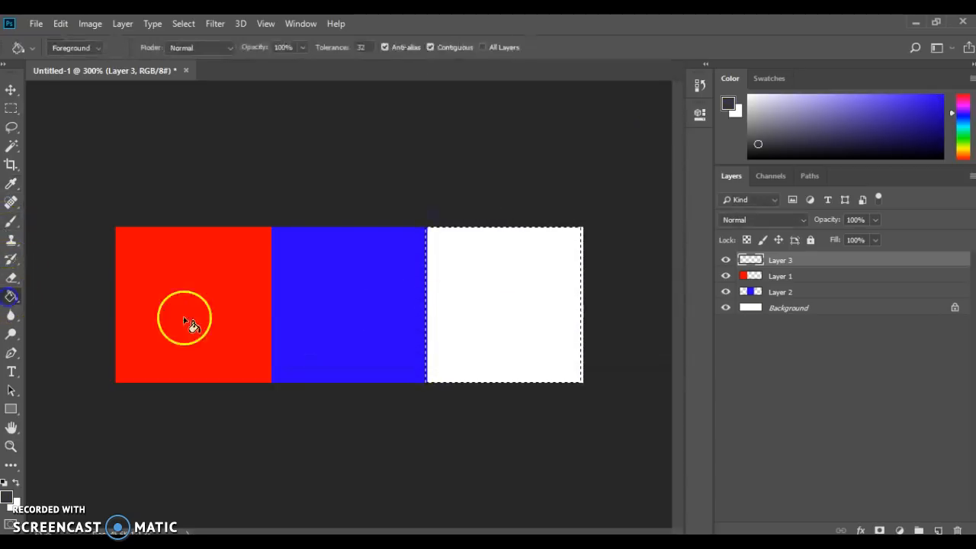
pyautogui.click(508, 342)
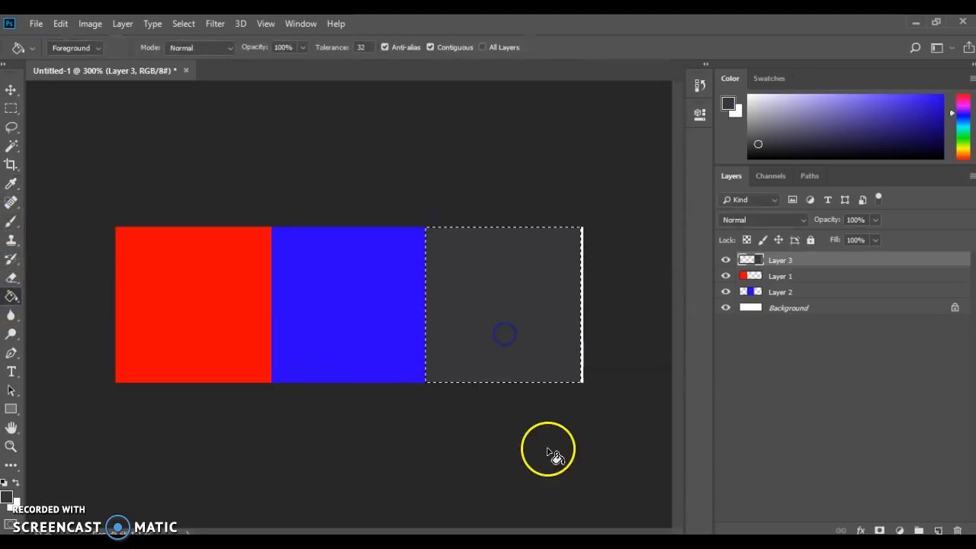
# Move the dark grey square flush against the blue square's edge and check its bounds with Free Transform, keeping its size
pyautogui.click(12, 89)
pyautogui.moveTo(533, 307)
pyautogui.mouseDown()
pyautogui.moveTo(375, 306)
pyautogui.moveTo(478, 319)
pyautogui.moveTo(533, 307)
pyautogui.mouseUp()
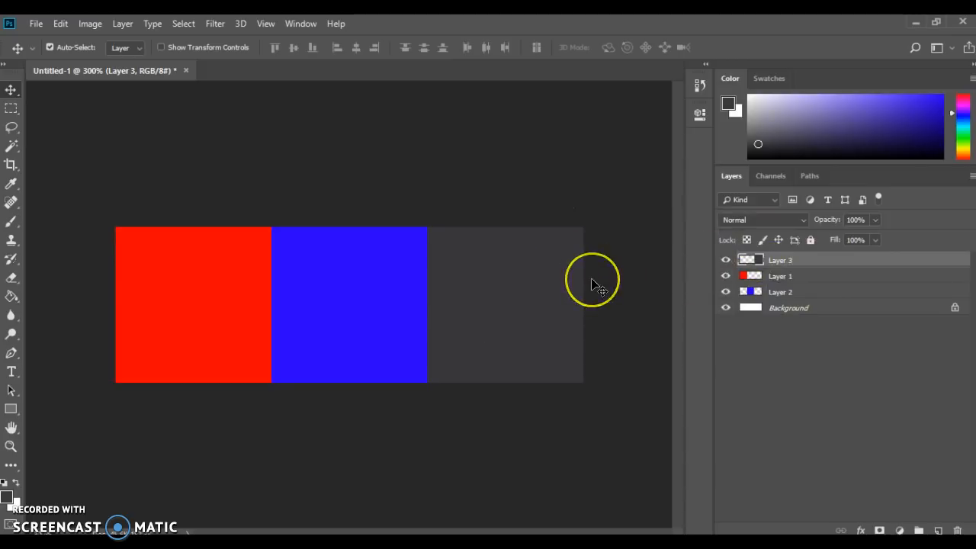
pyautogui.hotkey('ctrl', 't')
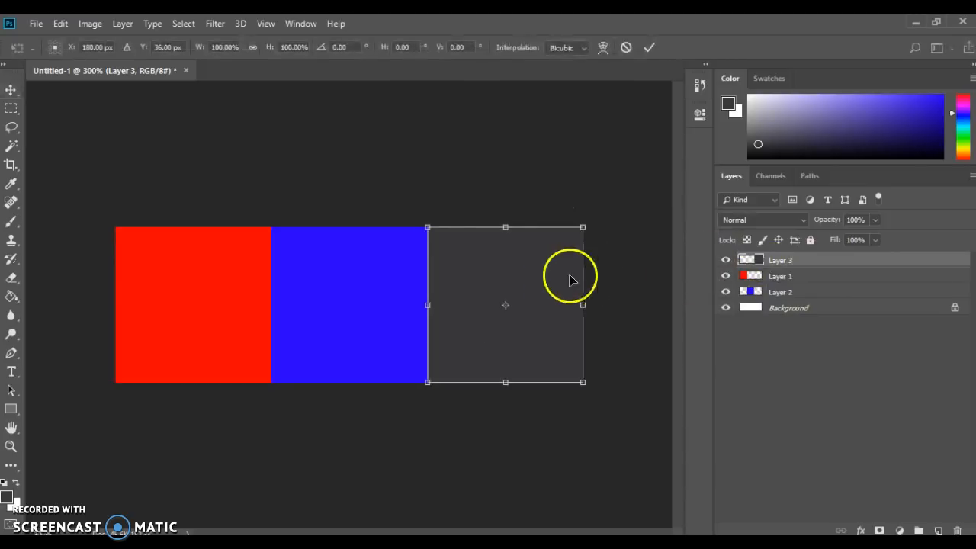
pyautogui.moveTo(427, 306); pyautogui.dragTo(428, 326)
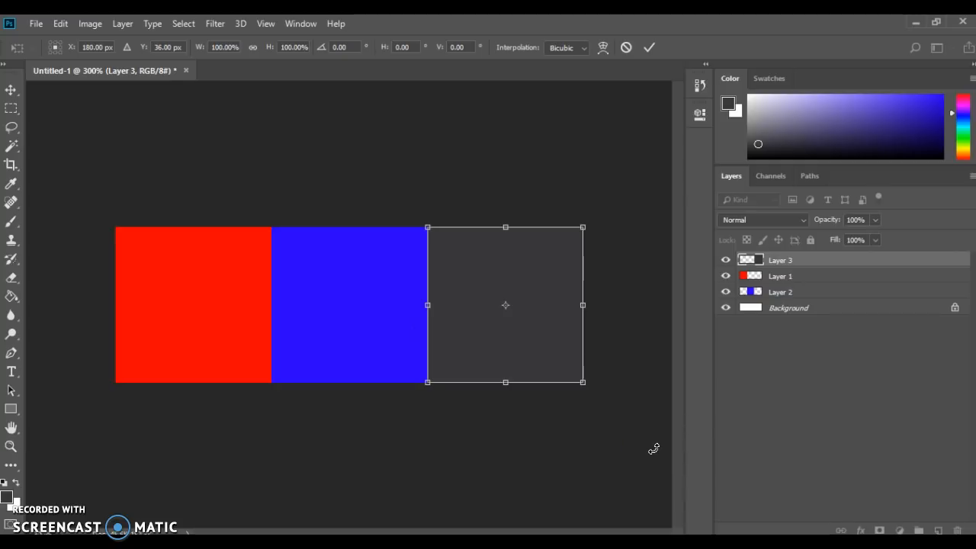
pyautogui.press('Return')
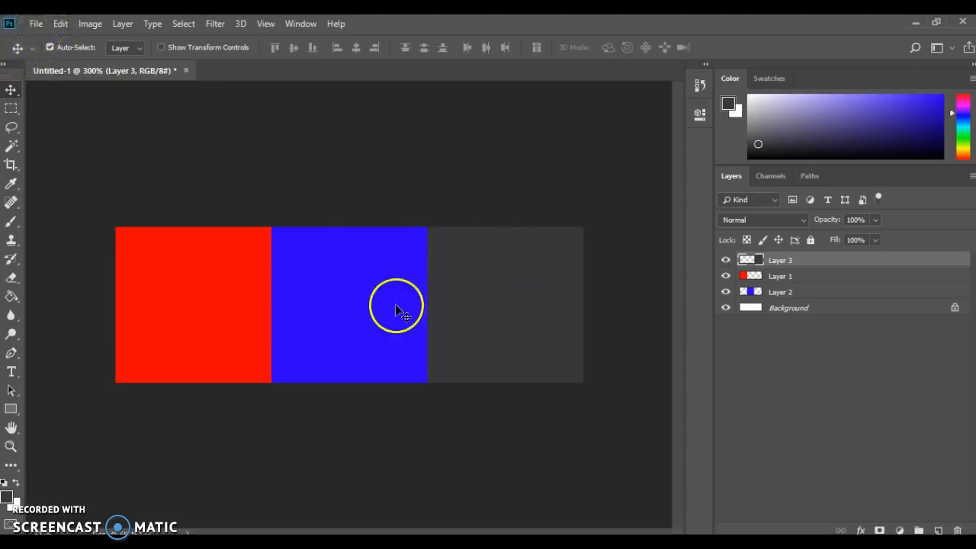
# Start a Save As of the document and choose the Computer Apps folder inside Documents as the destination
pyautogui.click(35, 23)
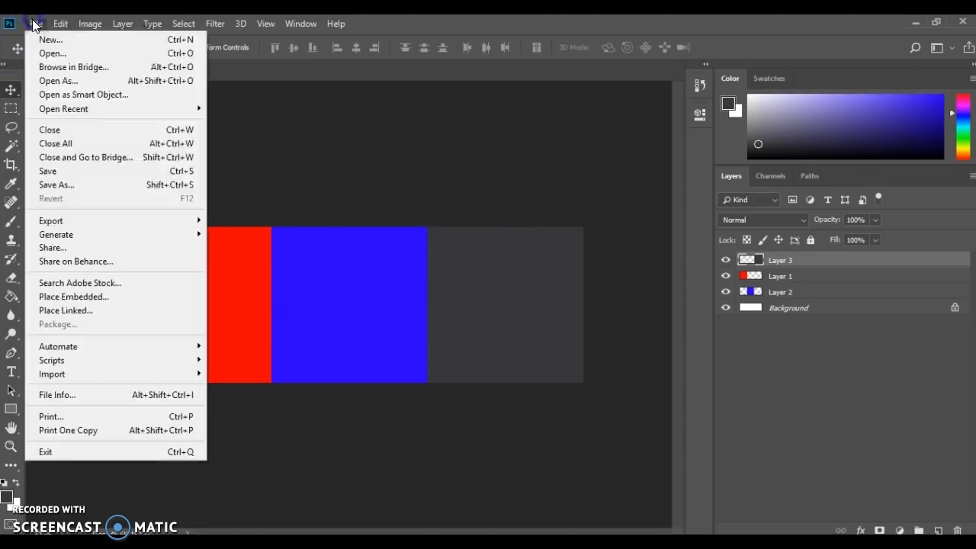
pyautogui.click(77, 188)
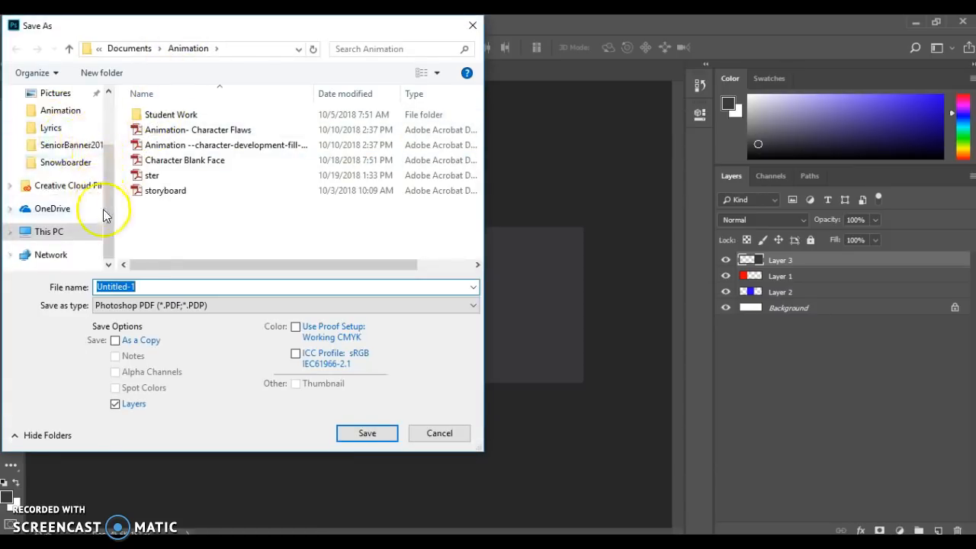
pyautogui.click(48, 234)
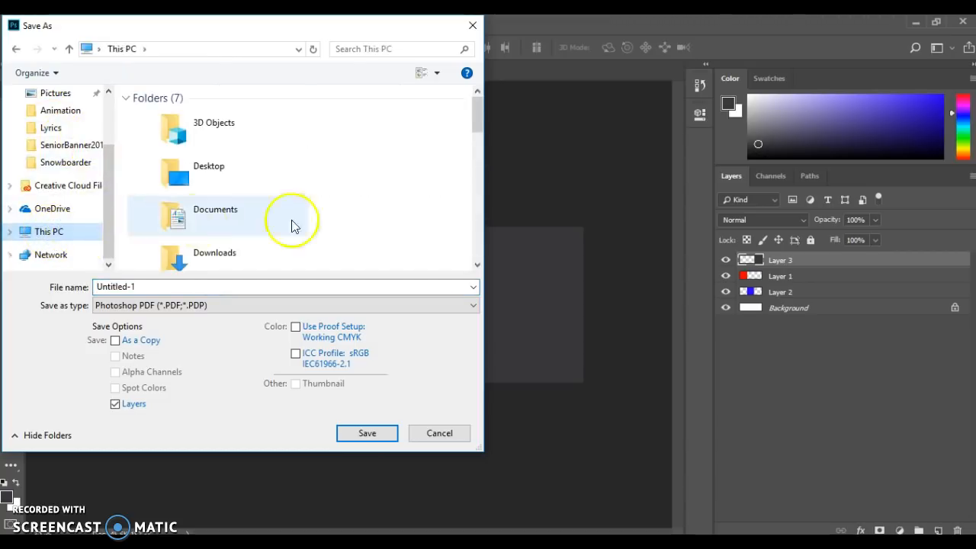
pyautogui.scroll(-1, 476, 113)
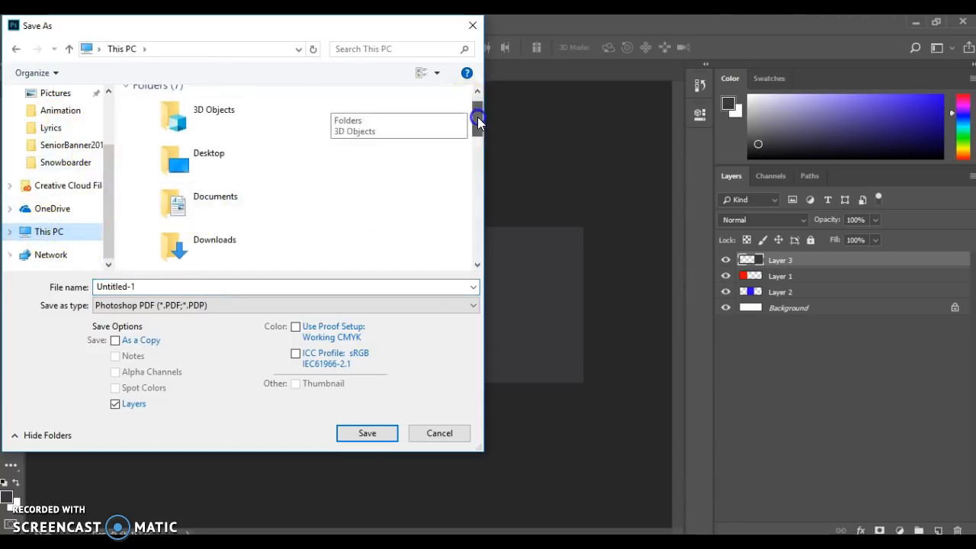
pyautogui.doubleClick(241, 212)
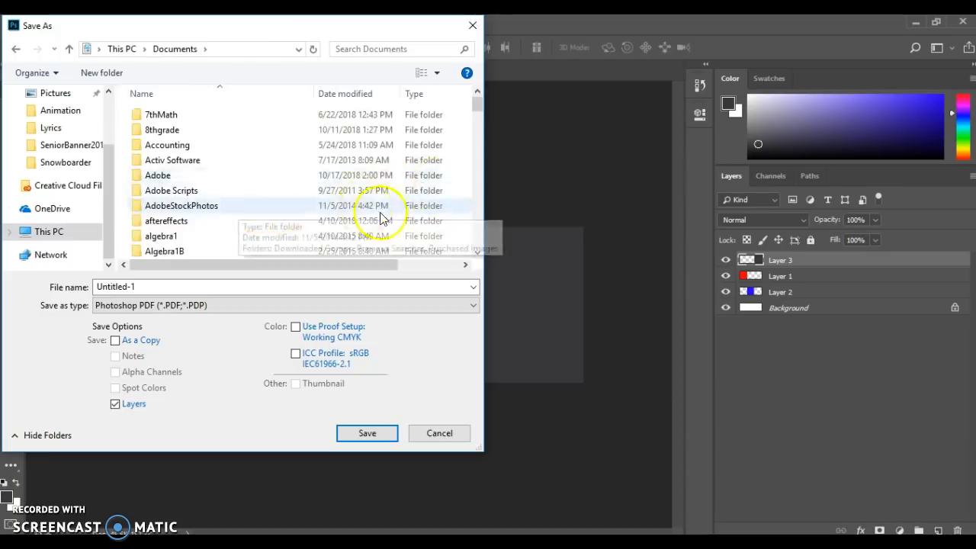
pyautogui.moveTo(478, 104); pyautogui.dragTo(477, 120)
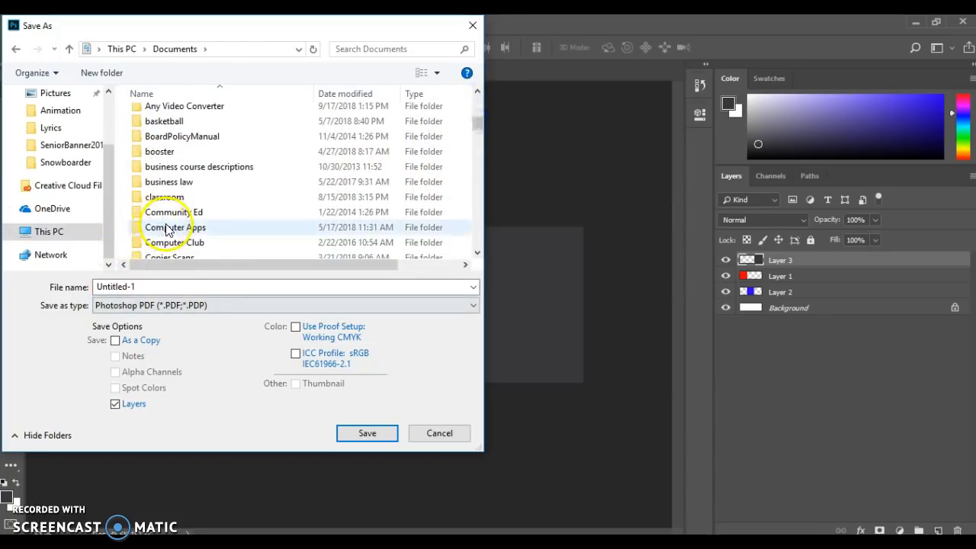
pyautogui.doubleClick(170, 228)
# Name the file colorswatch and save it in Photoshop (PSD) format with layers and Maximize Compatibility enabled
pyautogui.click(152, 285)
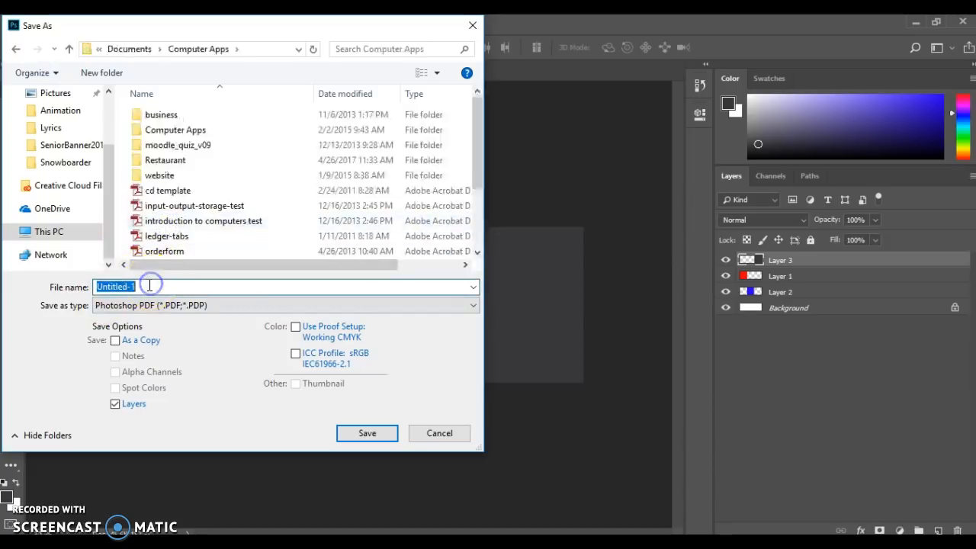
pyautogui.write('colorswatch')
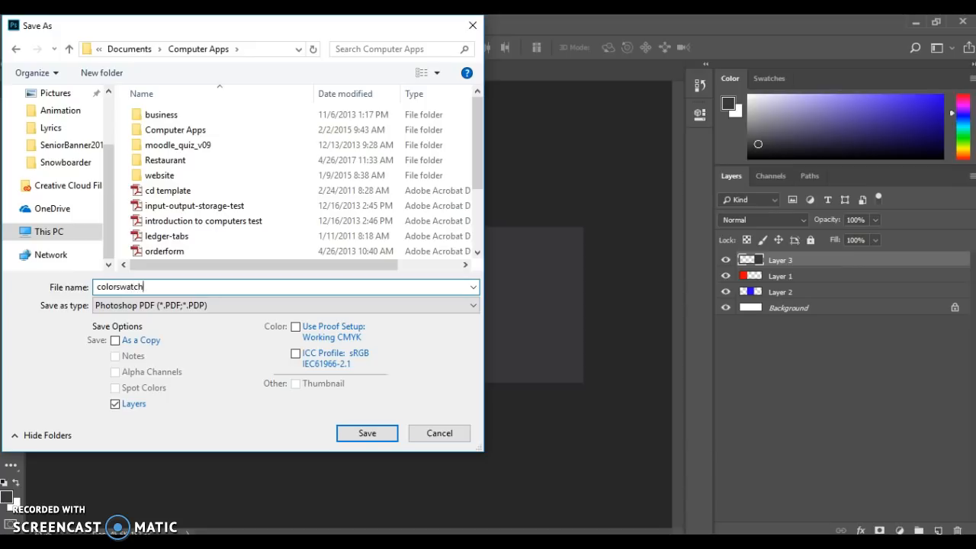
pyautogui.click(115, 305)
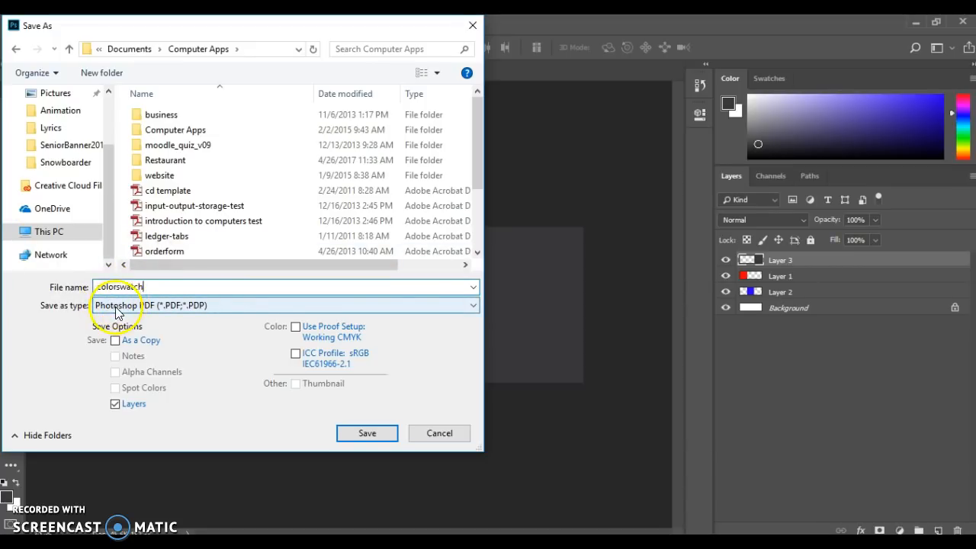
pyautogui.click(454, 306)
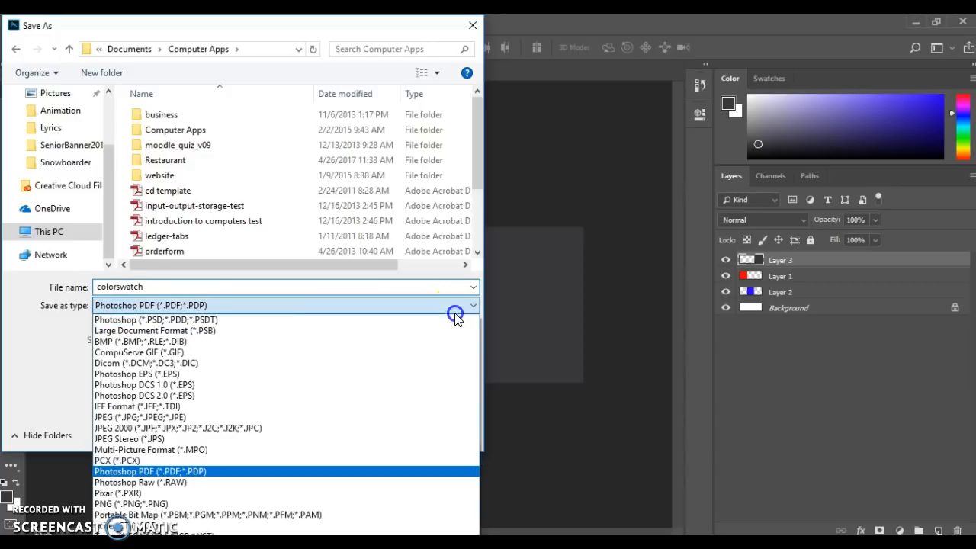
pyautogui.click(196, 321)
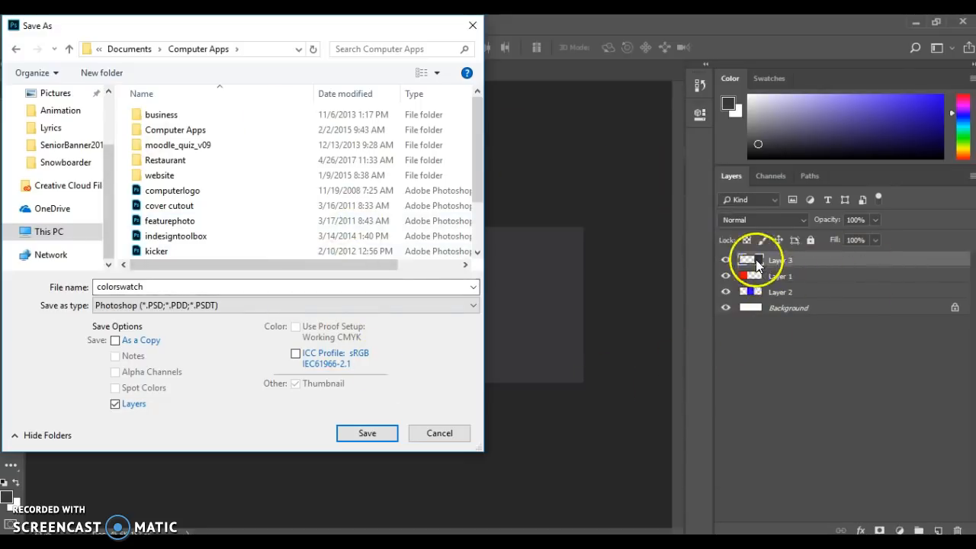
pyautogui.click(362, 432)
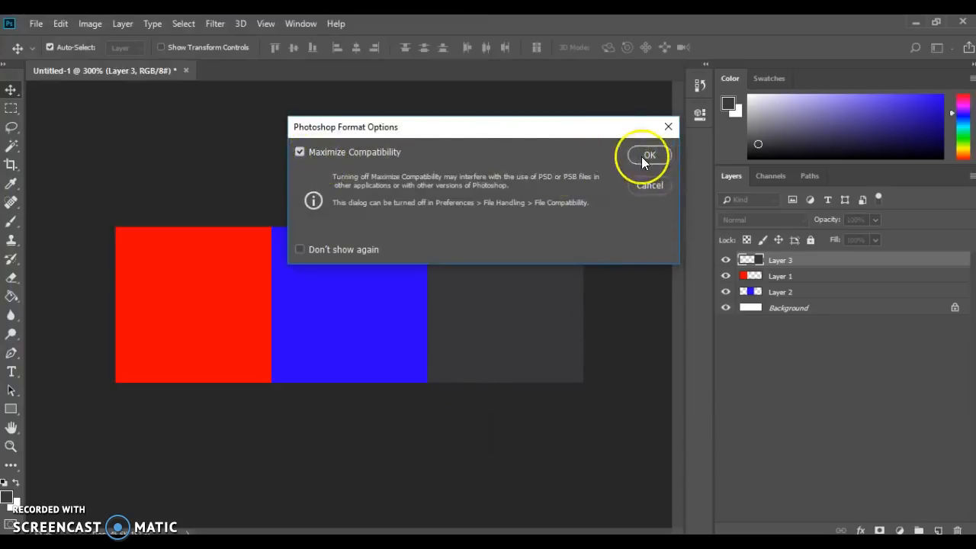
pyautogui.click(645, 155)
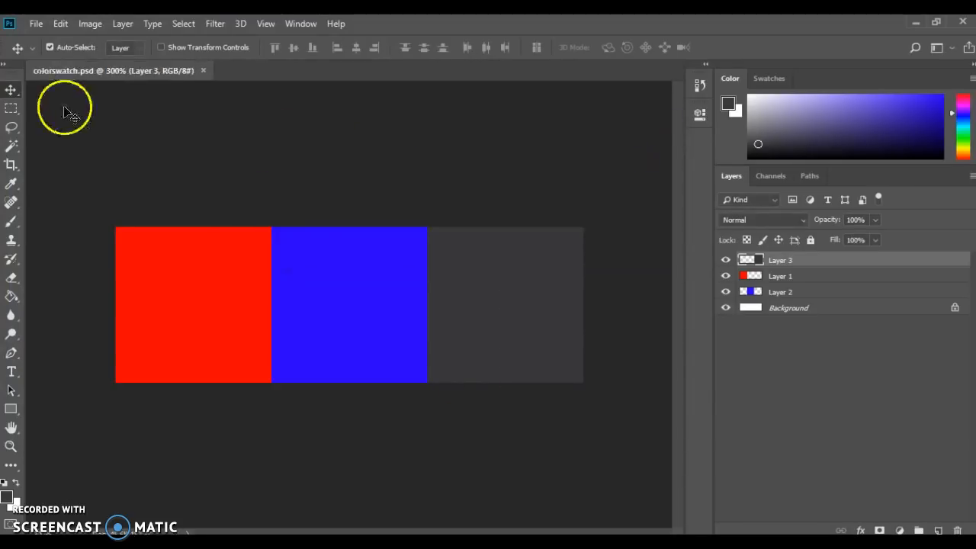
# Save a JPEG copy named colorswatch in the Computer Apps folder at quality 8 (High) with the Baseline ("Standard") format option
pyautogui.click(35, 23)
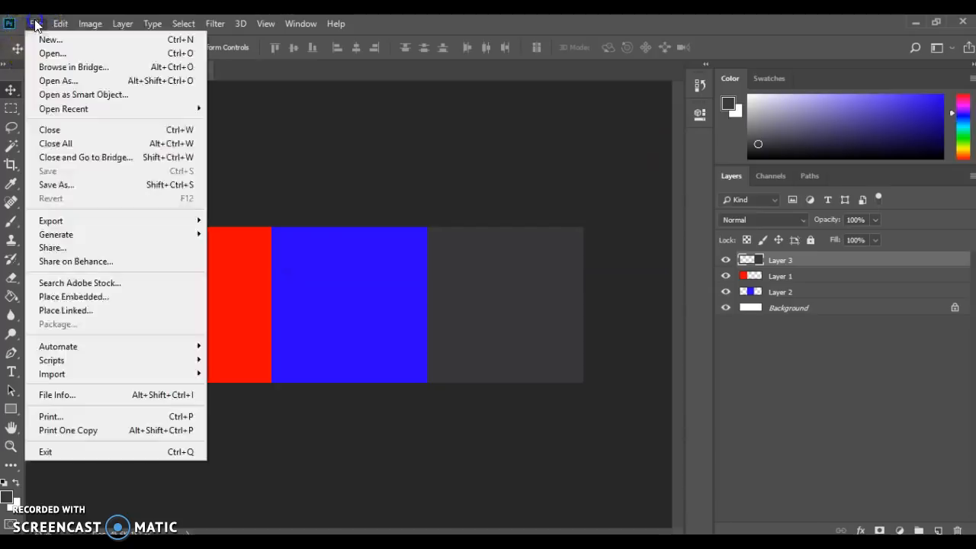
pyautogui.click(56, 186)
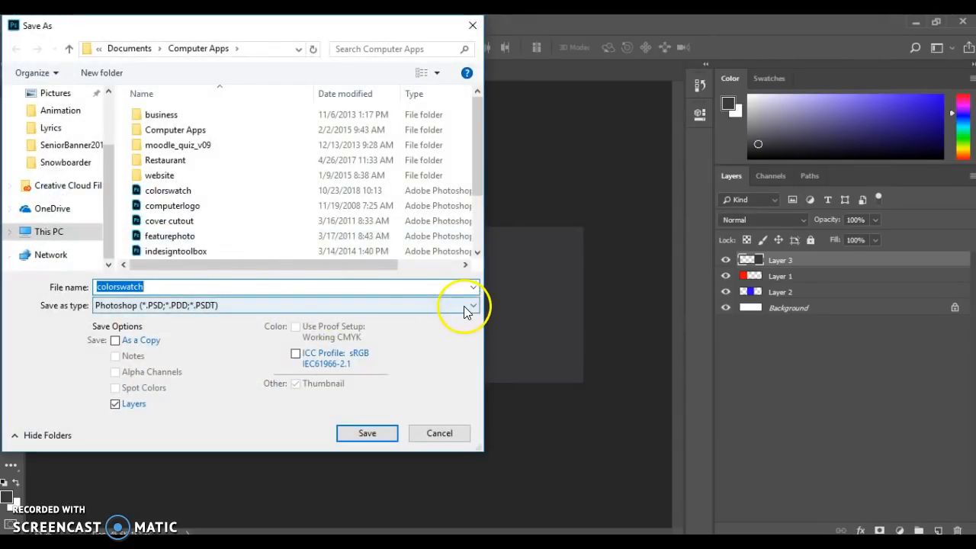
pyautogui.click(465, 305)
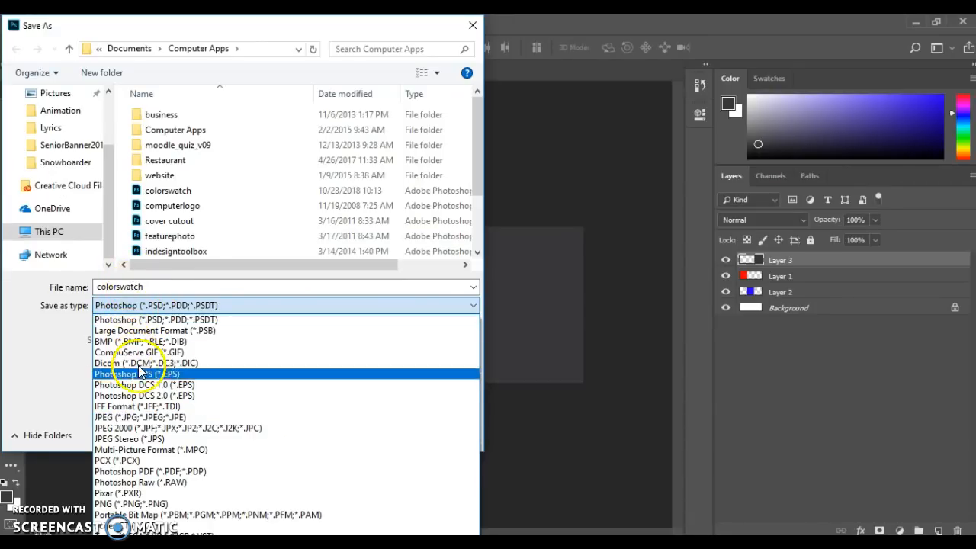
pyautogui.click(145, 418)
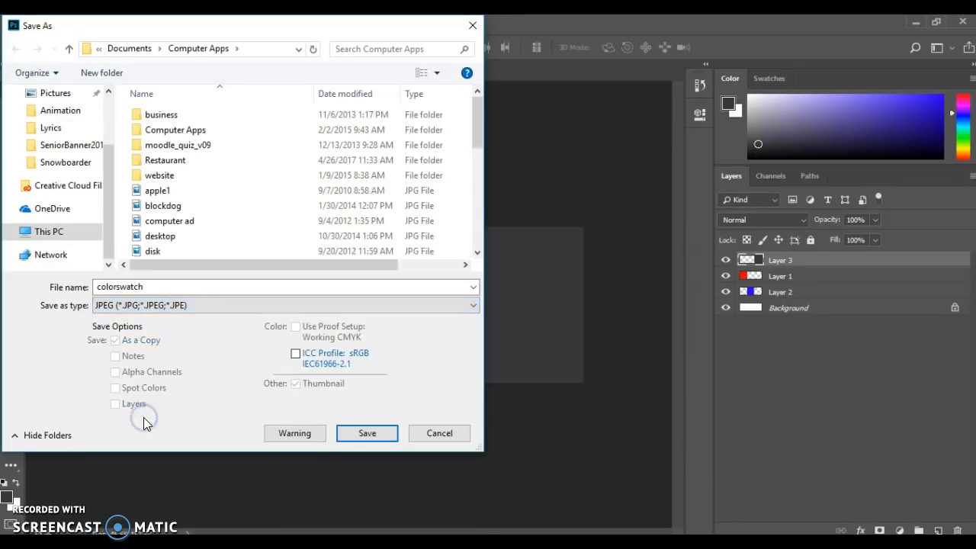
pyautogui.click(368, 433)
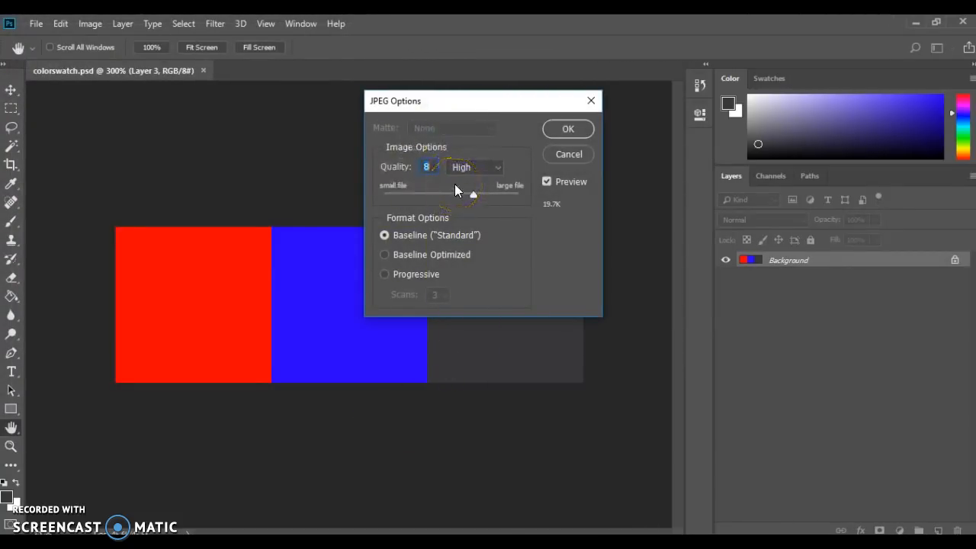
pyautogui.click(568, 128)
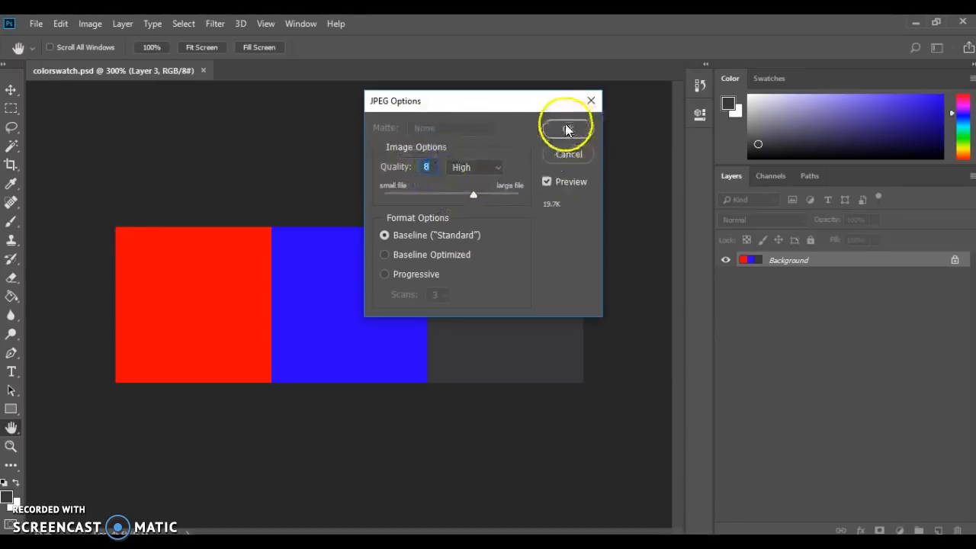